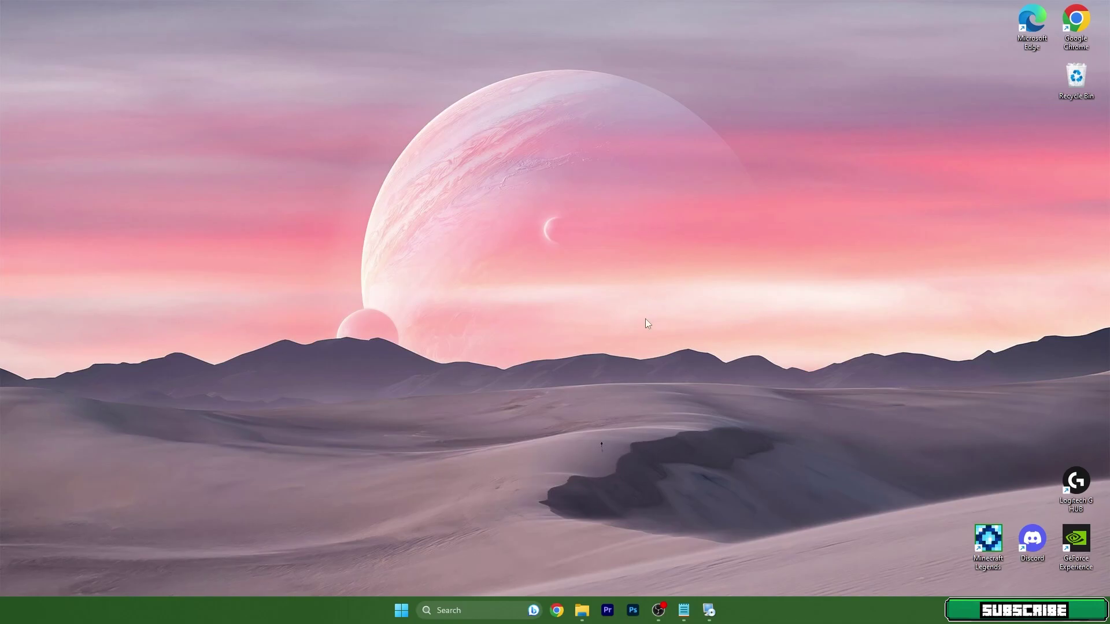
# - Launch the Minecraft Launcher from its pinned Start menu tile
pyautogui.click(402, 611)
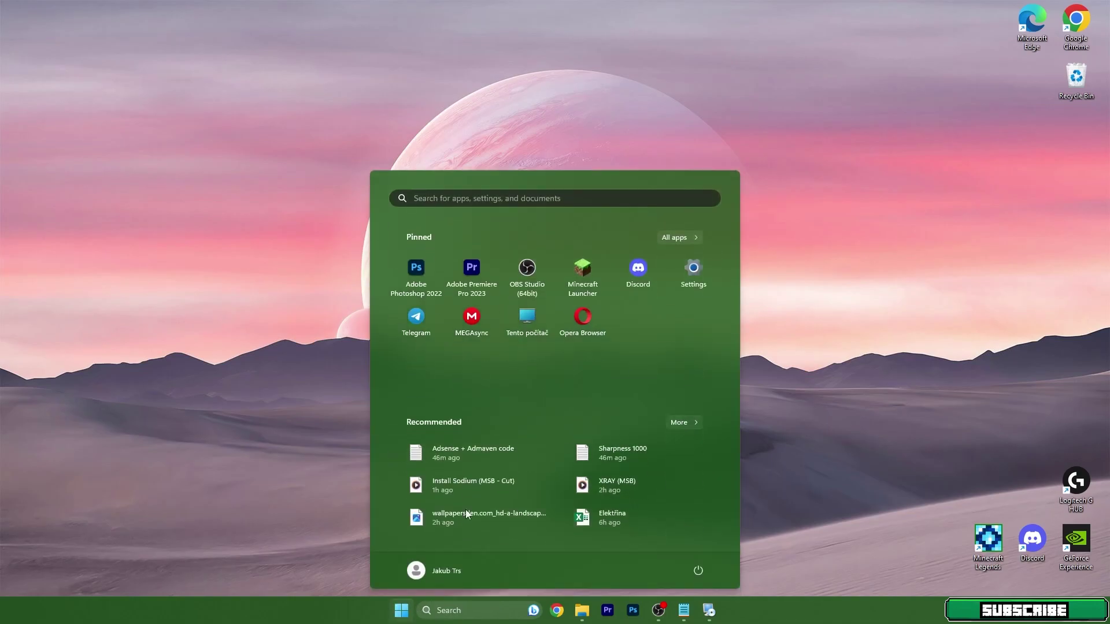
pyautogui.click(583, 283)
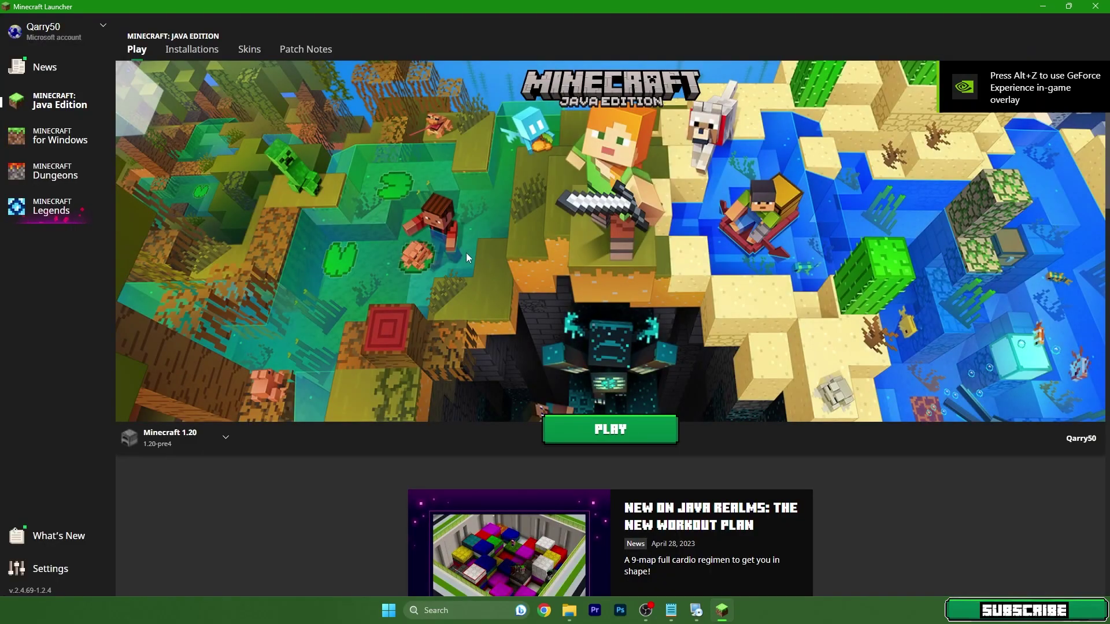
# - Begin a new installation named '1.20' using Latest snapshot 1.20-pre4
pyautogui.click(199, 50)
pyautogui.click(396, 124)
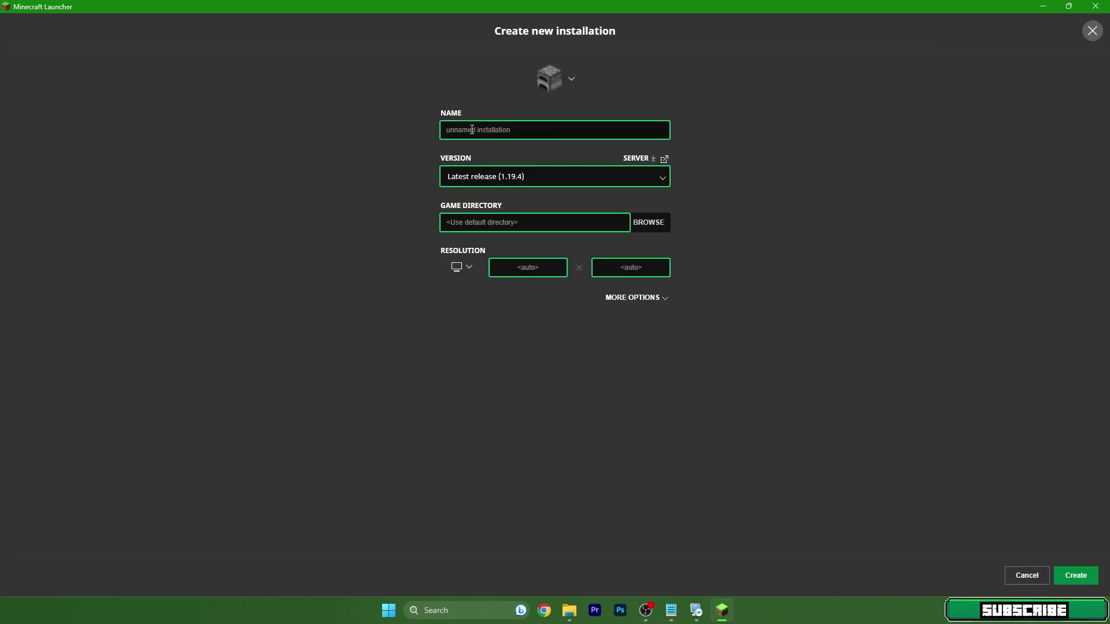
pyautogui.click(522, 133)
pyautogui.write('1.20')
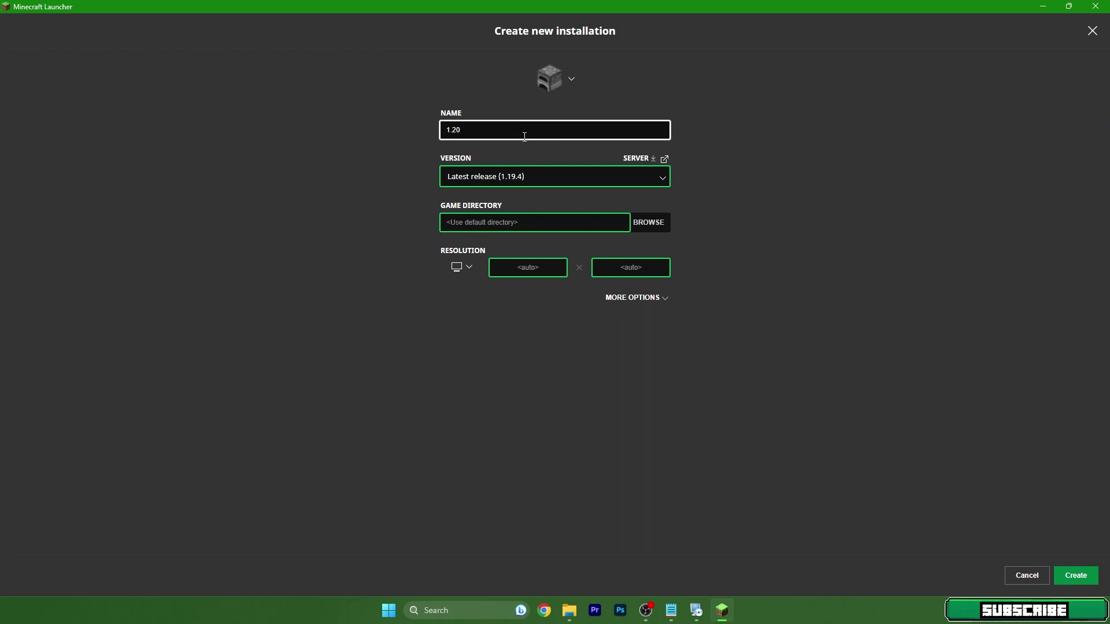
pyautogui.click(529, 183)
pyautogui.click(490, 221)
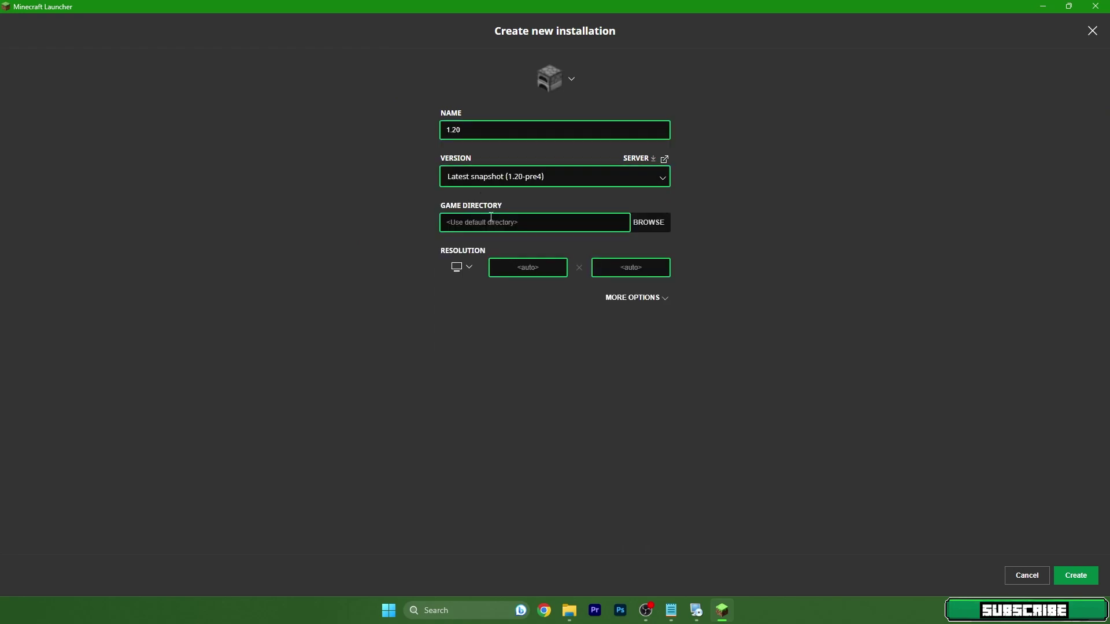
pyautogui.click(473, 178)
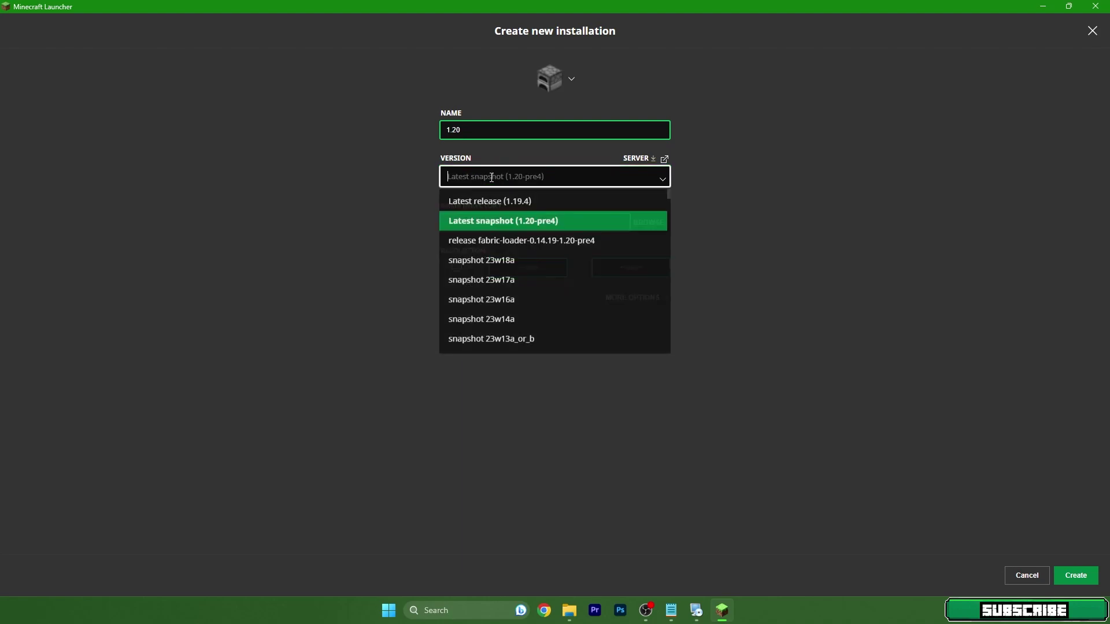
pyautogui.click(416, 174)
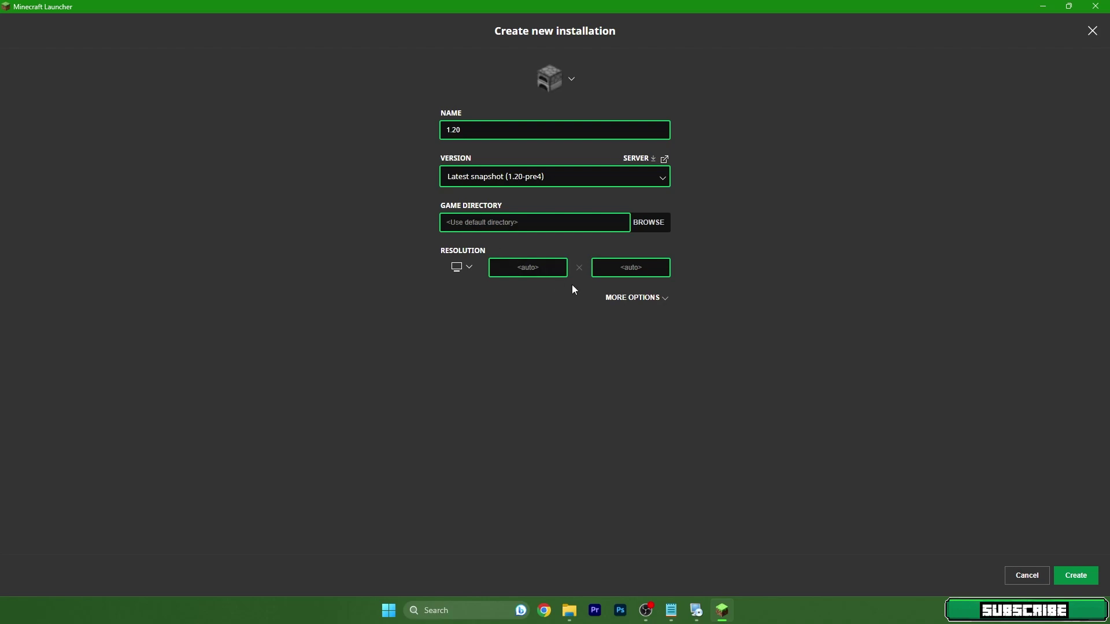
# - Change the installation's JVM memory argument from -Xmx2G to -Xmx8G
pyautogui.click(628, 299)
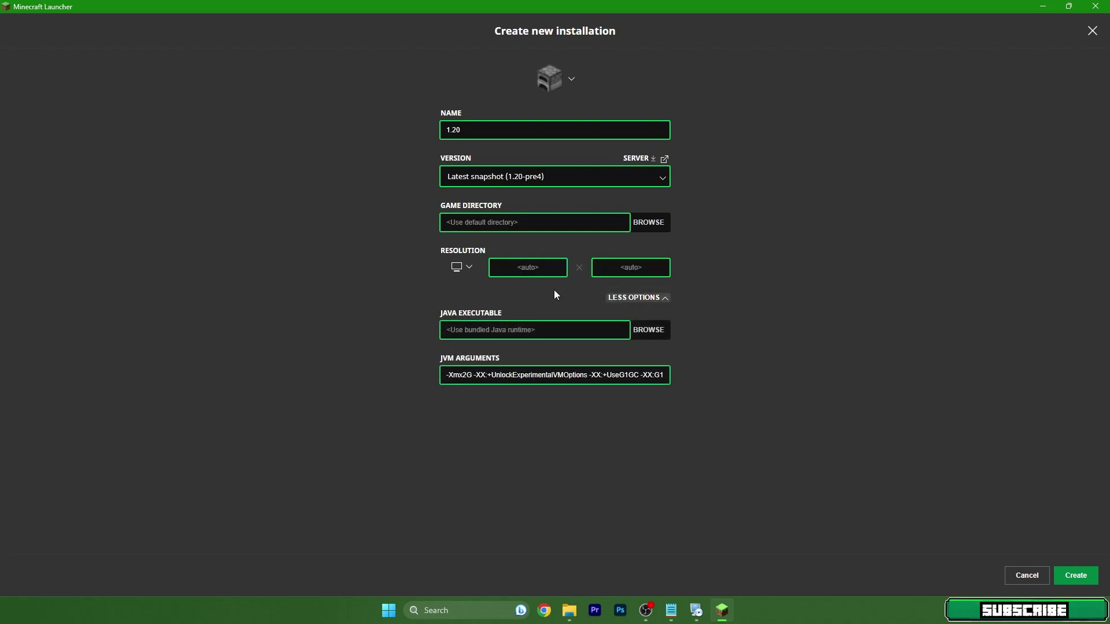
pyautogui.click(466, 375)
pyautogui.press('Delete')
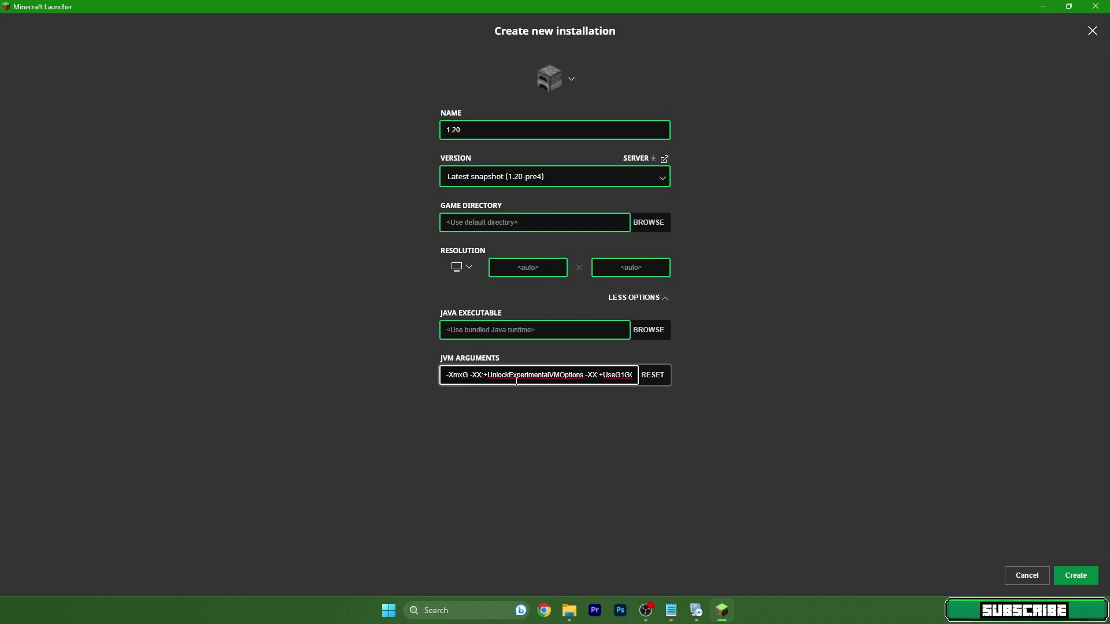
pyautogui.write('8')
pyautogui.click(394, 365)
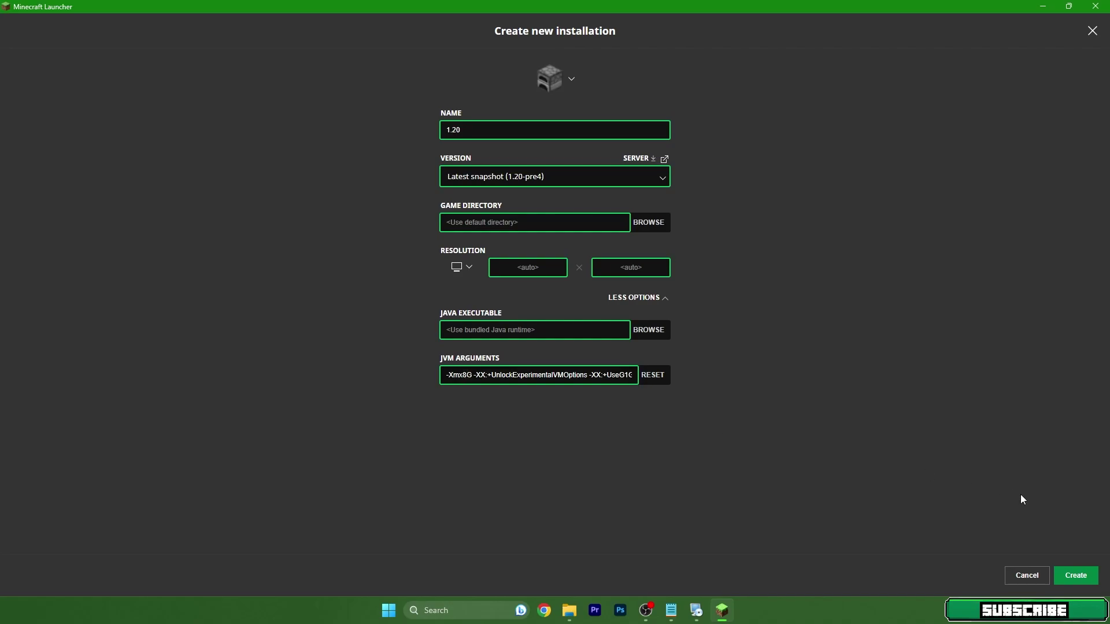
# - Create the 1.20 installation, then select fabric-loader-1.20-pre4 on the Play page and launch it
pyautogui.click(1075, 576)
pyautogui.click(137, 49)
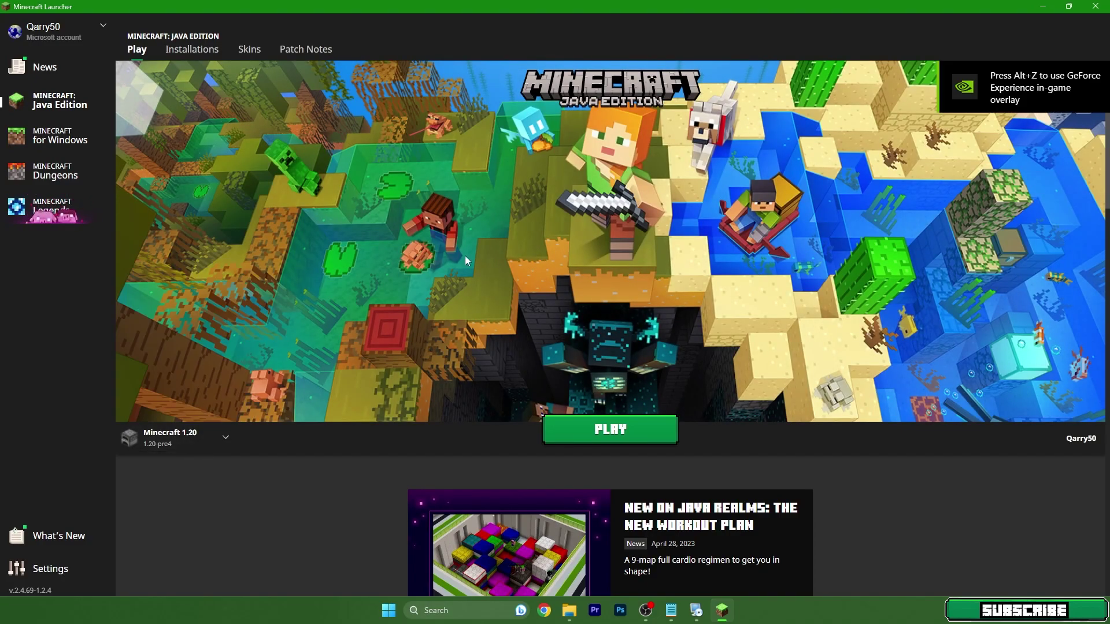
pyautogui.click(225, 434)
pyautogui.click(173, 293)
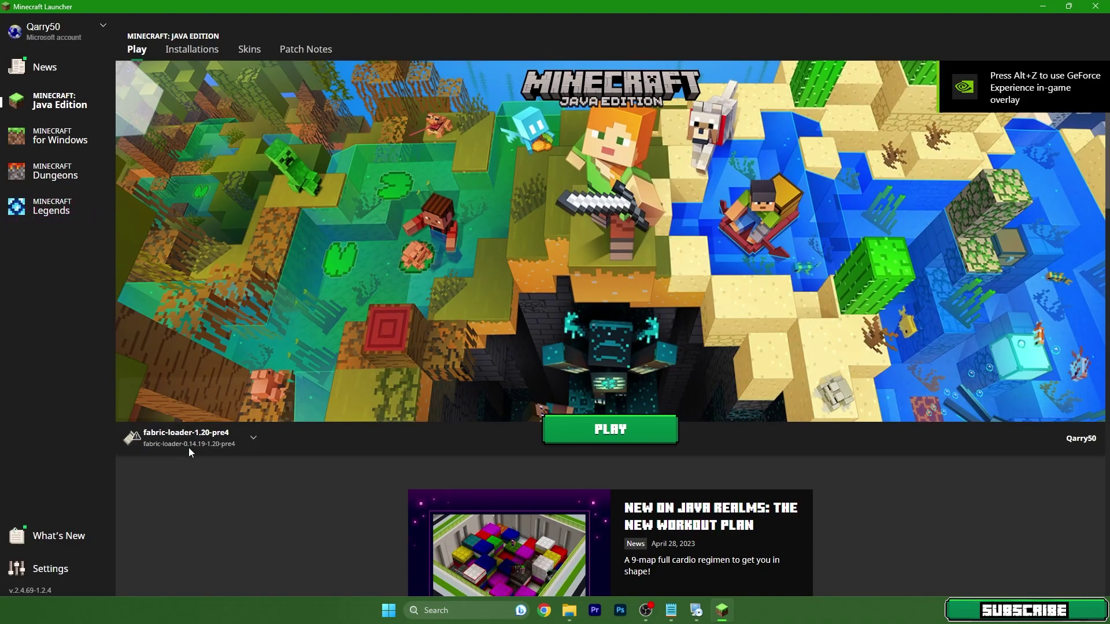
pyautogui.moveTo(207, 440)
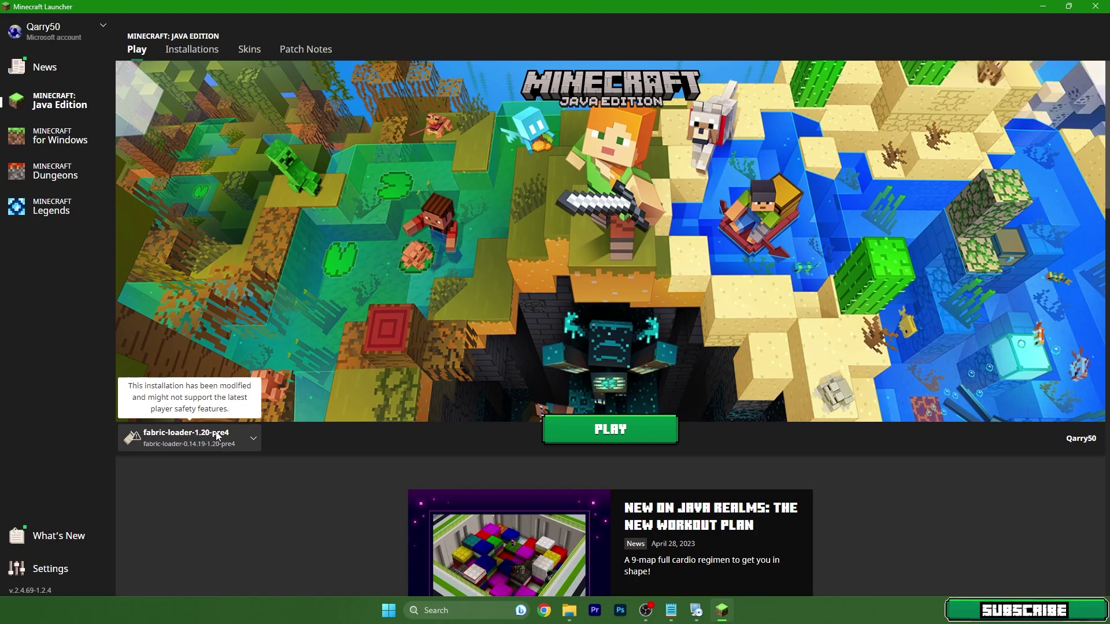
pyautogui.click(586, 433)
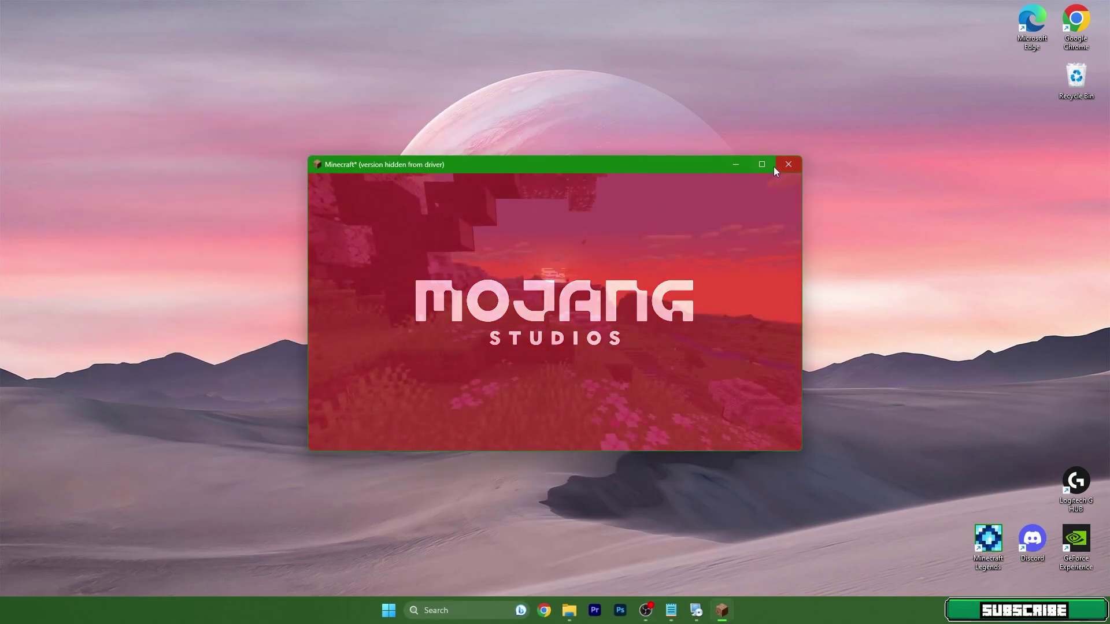
# - Maximize the game window and load the first 'New World' singleplayer save
pyautogui.click(761, 164)
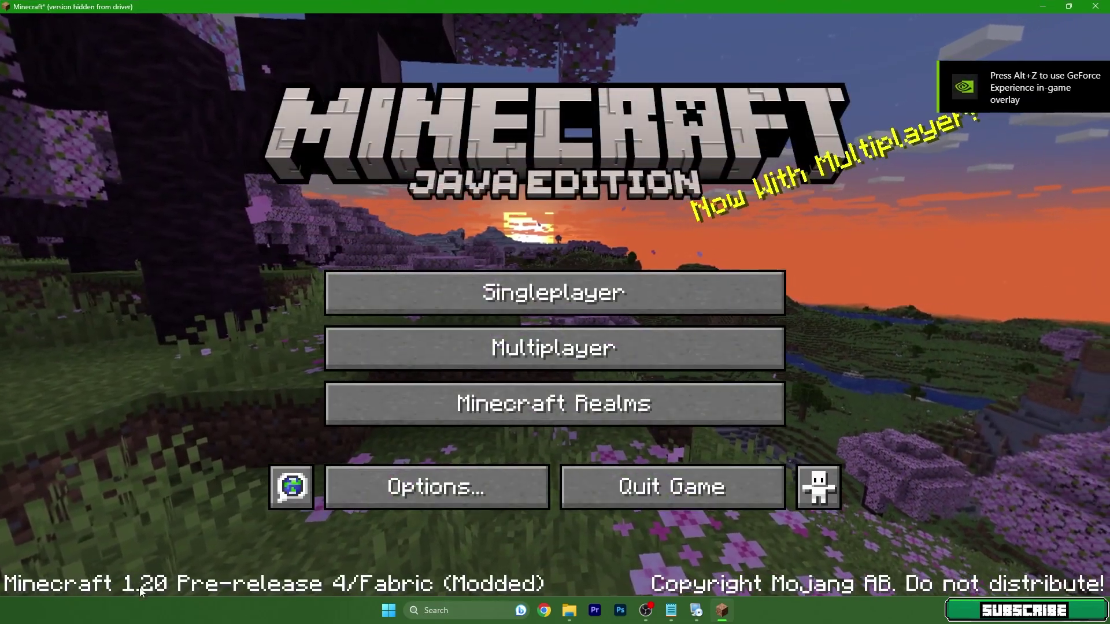
pyautogui.click(470, 312)
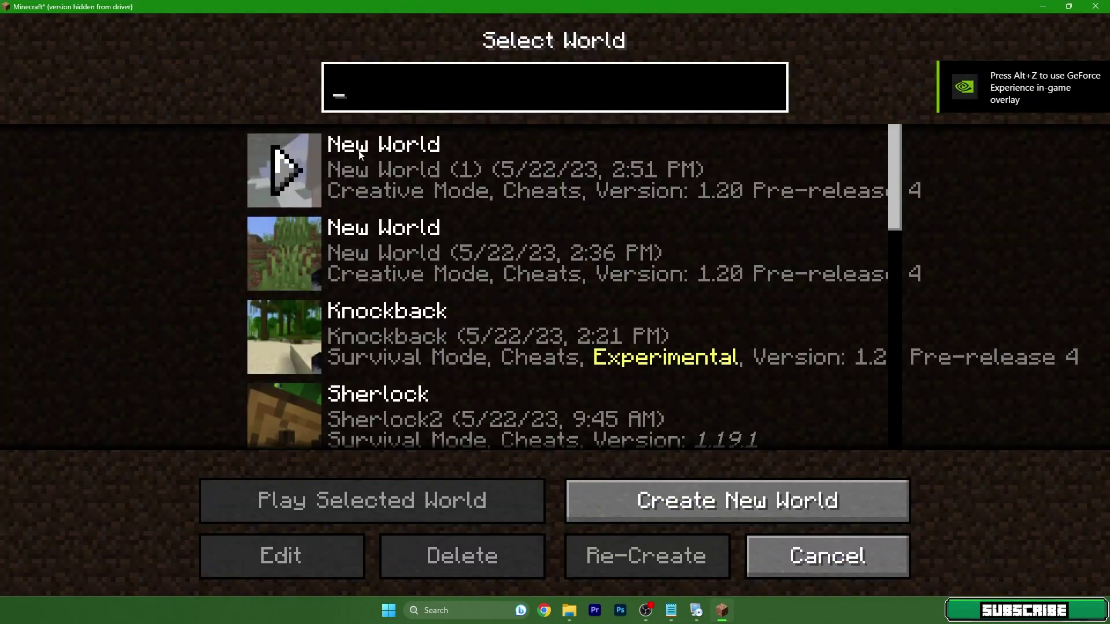
pyautogui.click(422, 162)
pyautogui.doubleClick(422, 161)
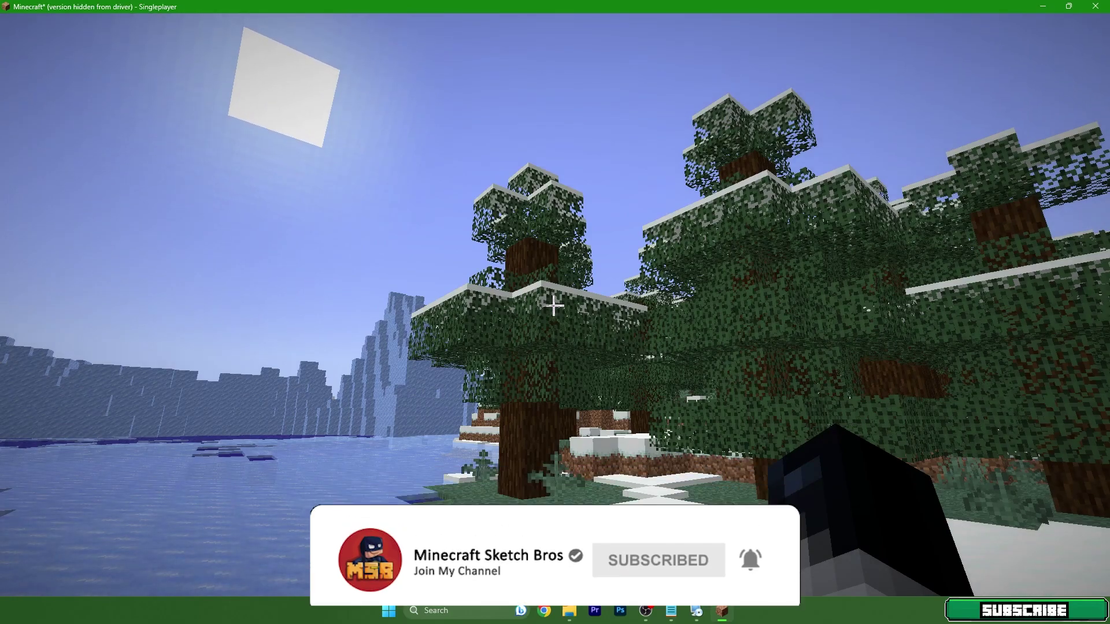
# - Refocus the game window, resume play, and show the F3 debug screen
pyautogui.press('Escape')
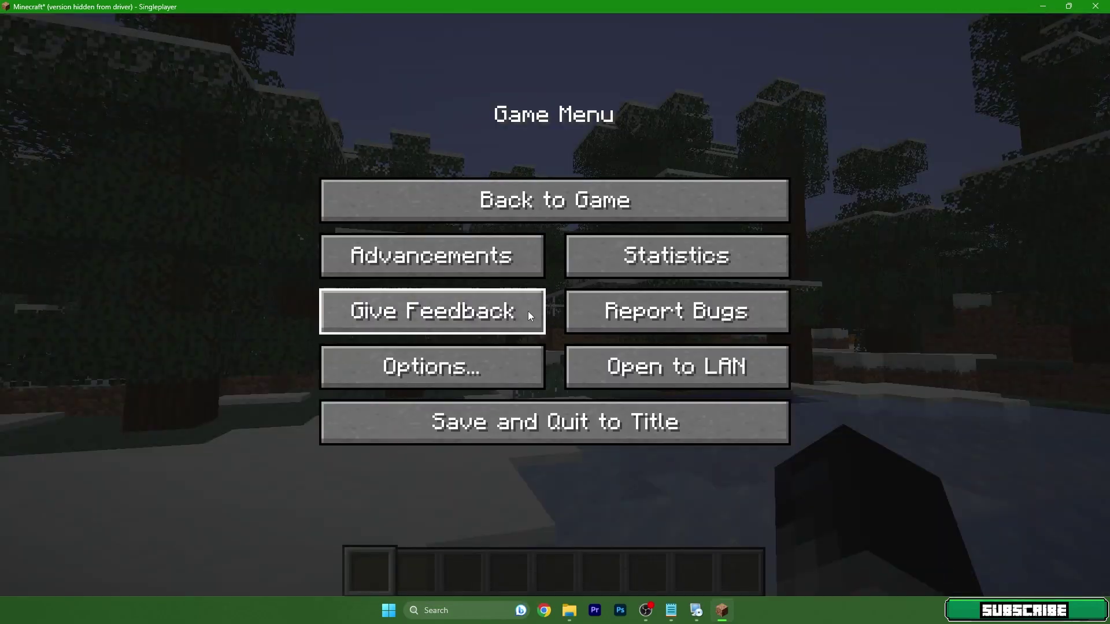
pyautogui.click(179, 348)
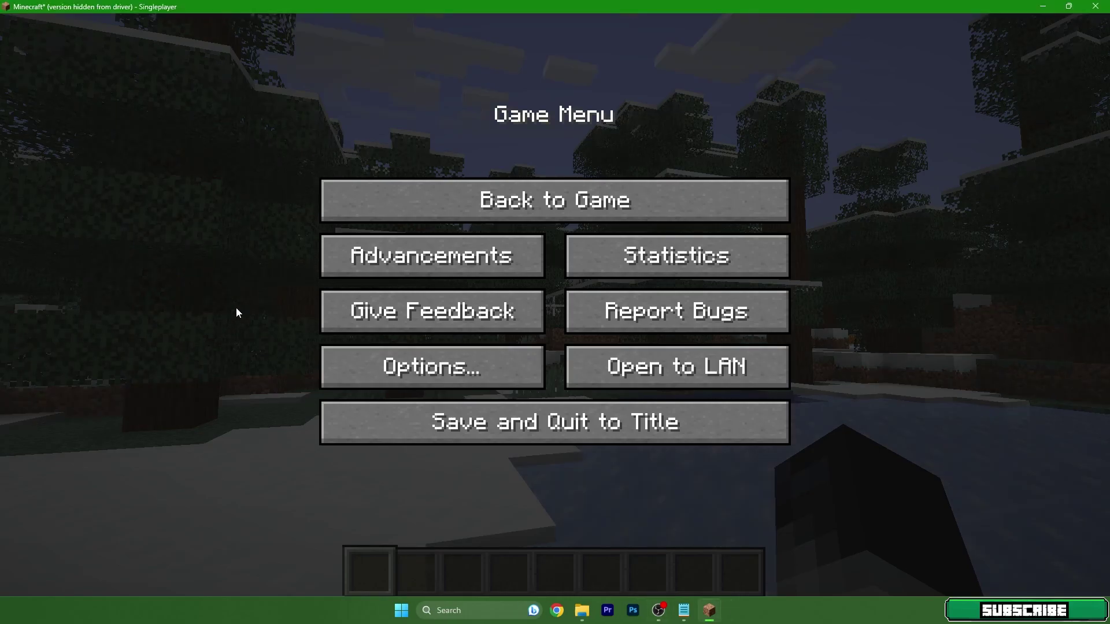
pyautogui.press('Escape')
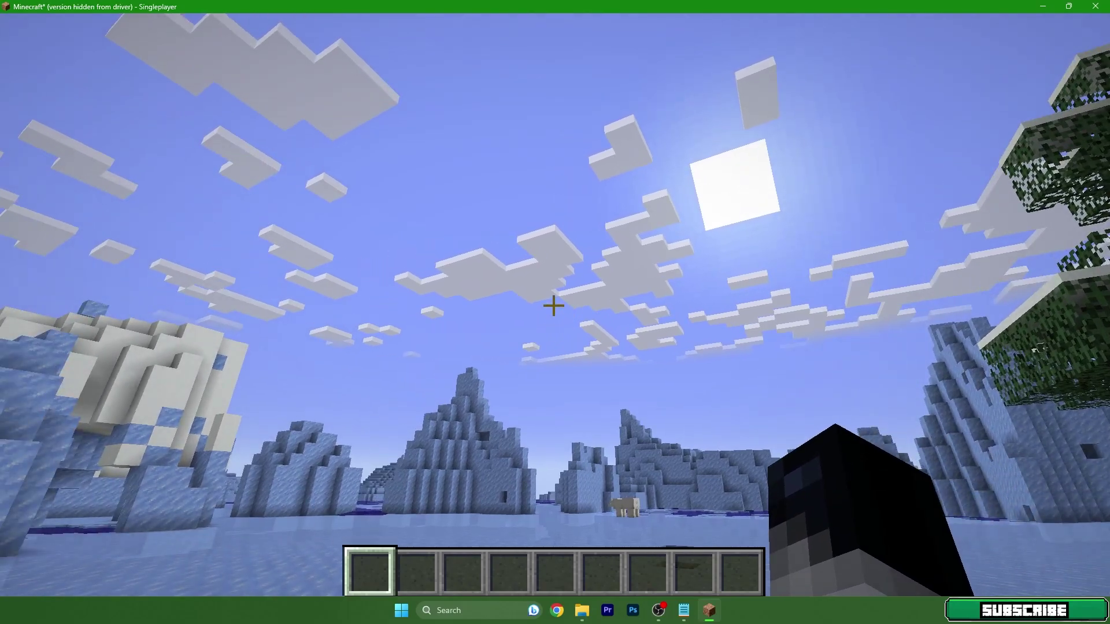
pyautogui.press('F3')
# - Walk around briefly, close the chat input, and pause to the Game Menu
pyautogui.press('s')
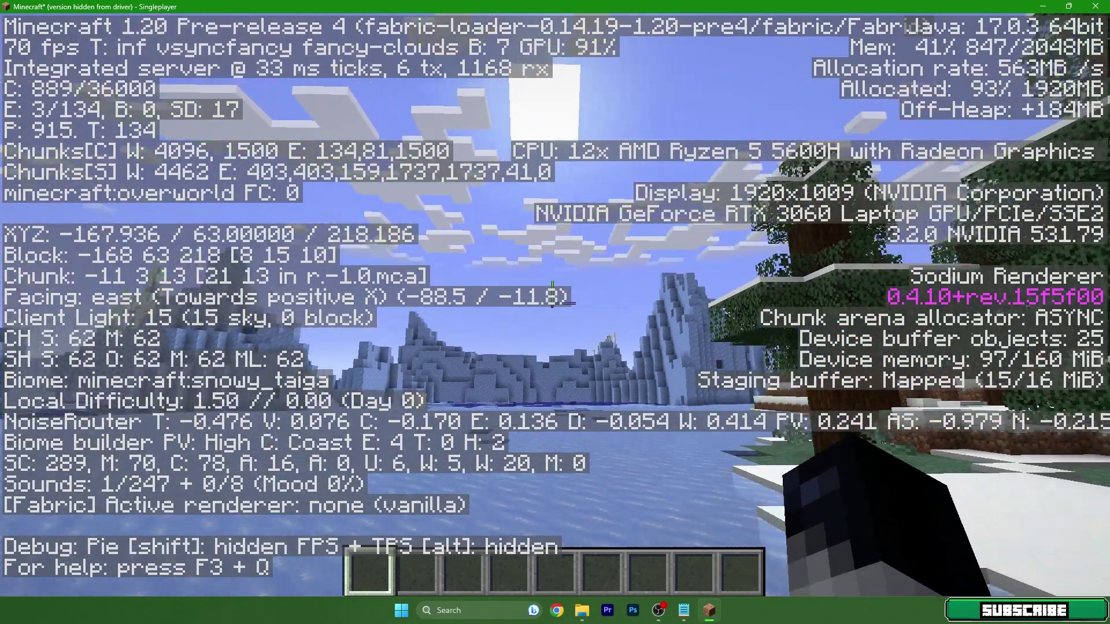
pyautogui.press('a')
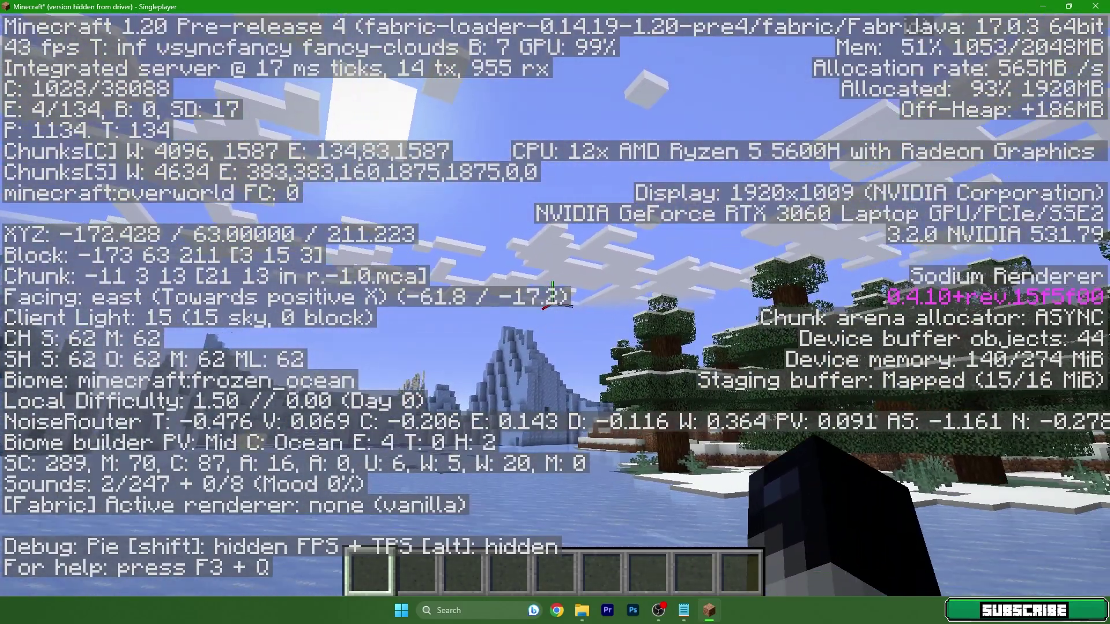
pyautogui.press('t')
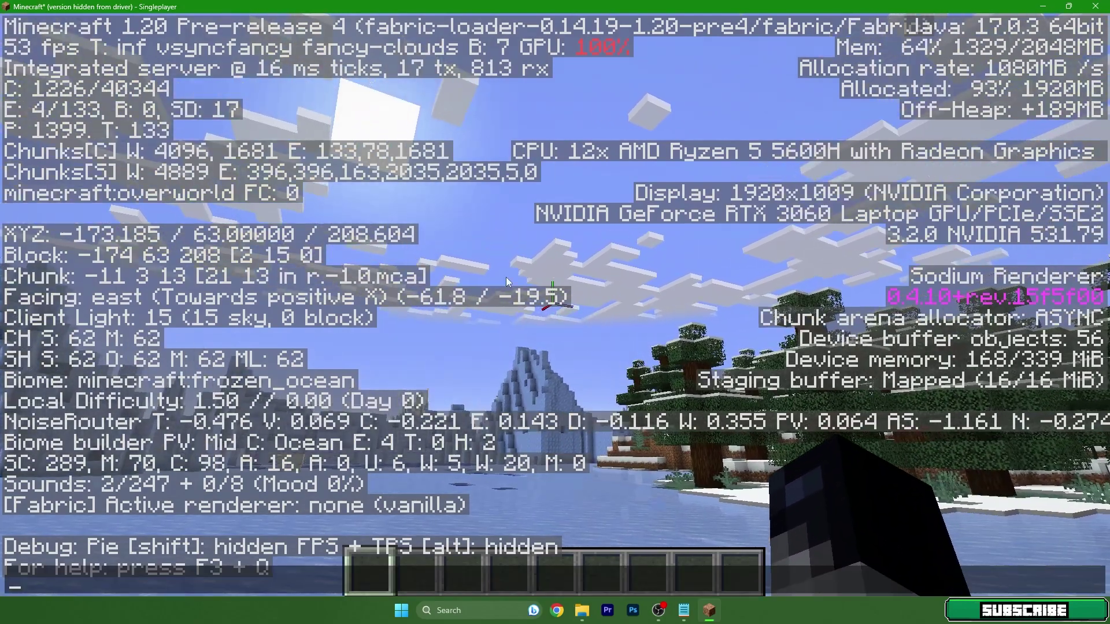
pyautogui.press('Escape')
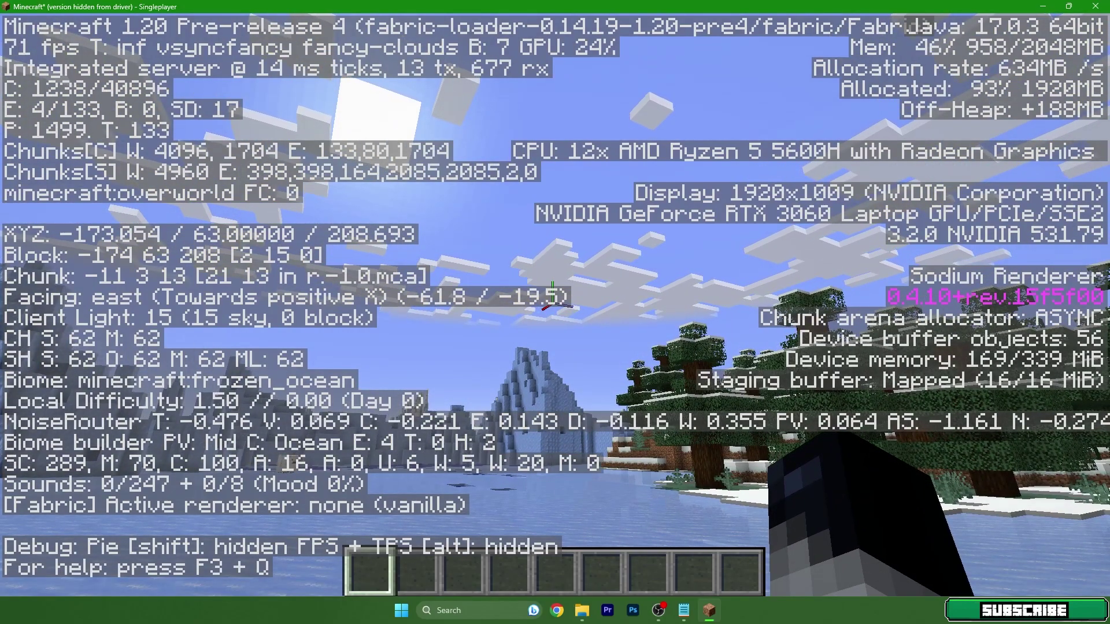
pyautogui.press('Escape')
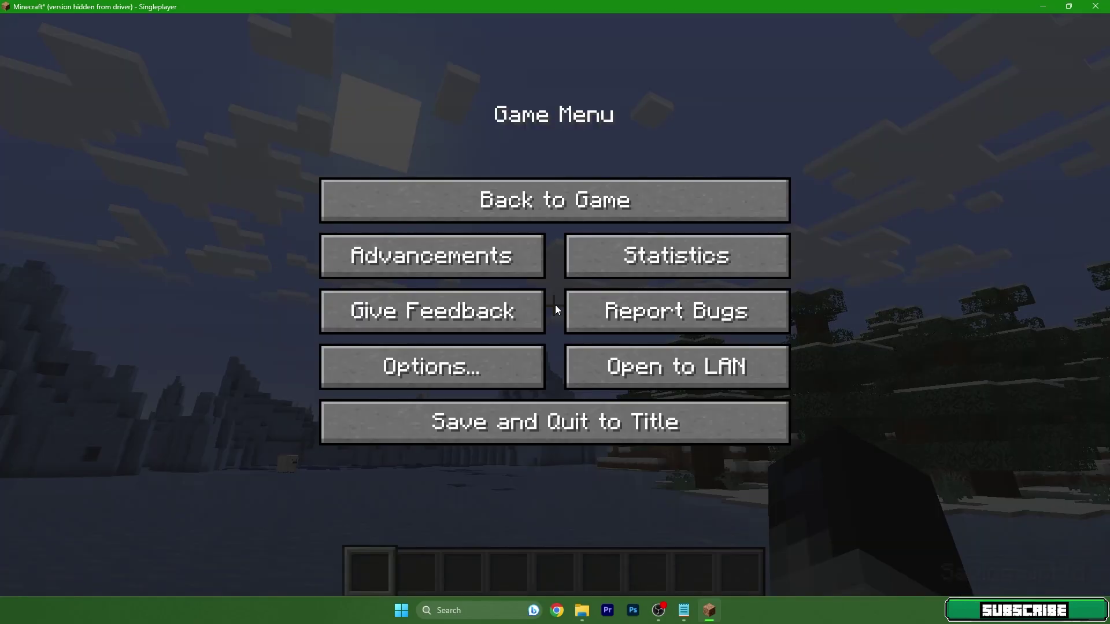
# - In Video Settings, set render distance to 10 and simulation distance to 8 chunks
pyautogui.click(494, 358)
pyautogui.click(425, 269)
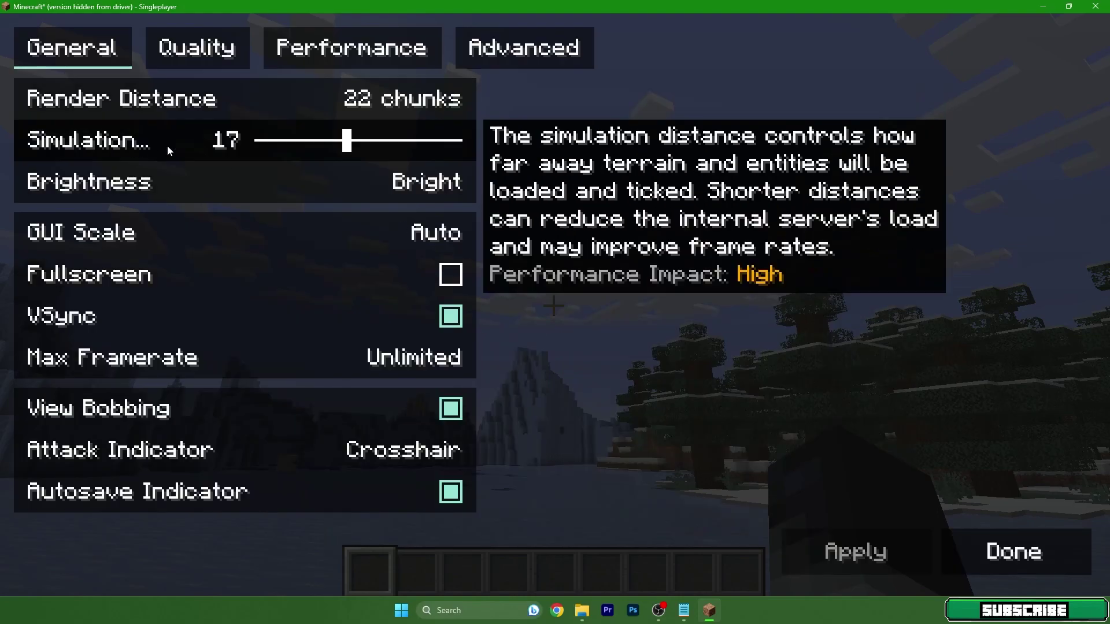
pyautogui.moveTo(388, 105); pyautogui.dragTo(309, 103)
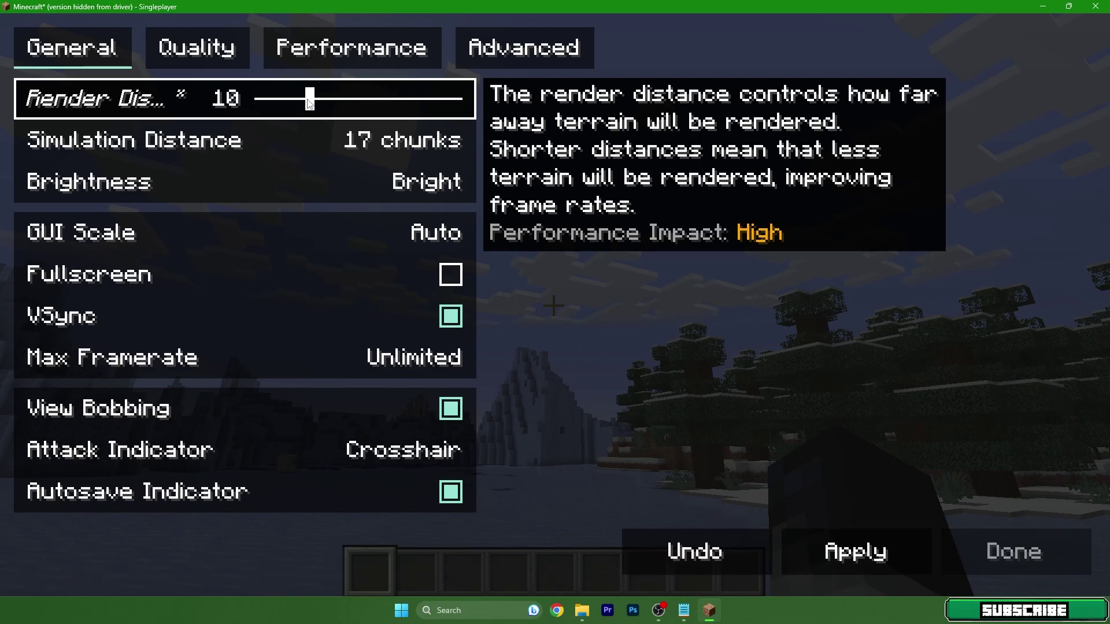
pyautogui.moveTo(350, 140); pyautogui.dragTo(279, 140)
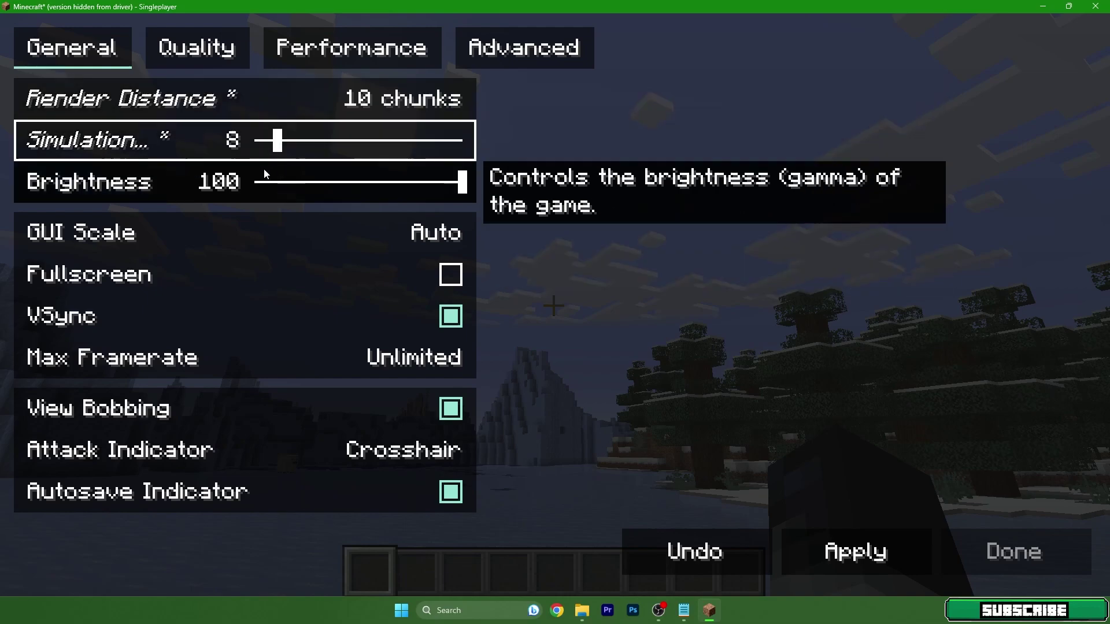
# - Keep brightness at 100, turn VSync off, max the framerate to 260, and apply
pyautogui.moveTo(455, 183); pyautogui.dragTo(461, 184)
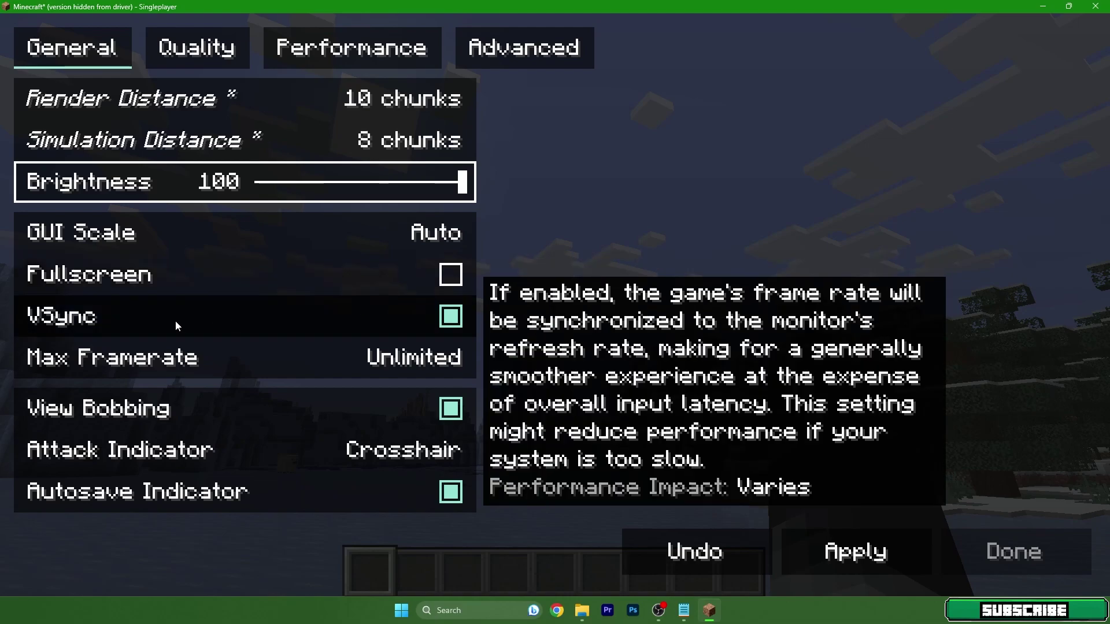
pyautogui.click(404, 320)
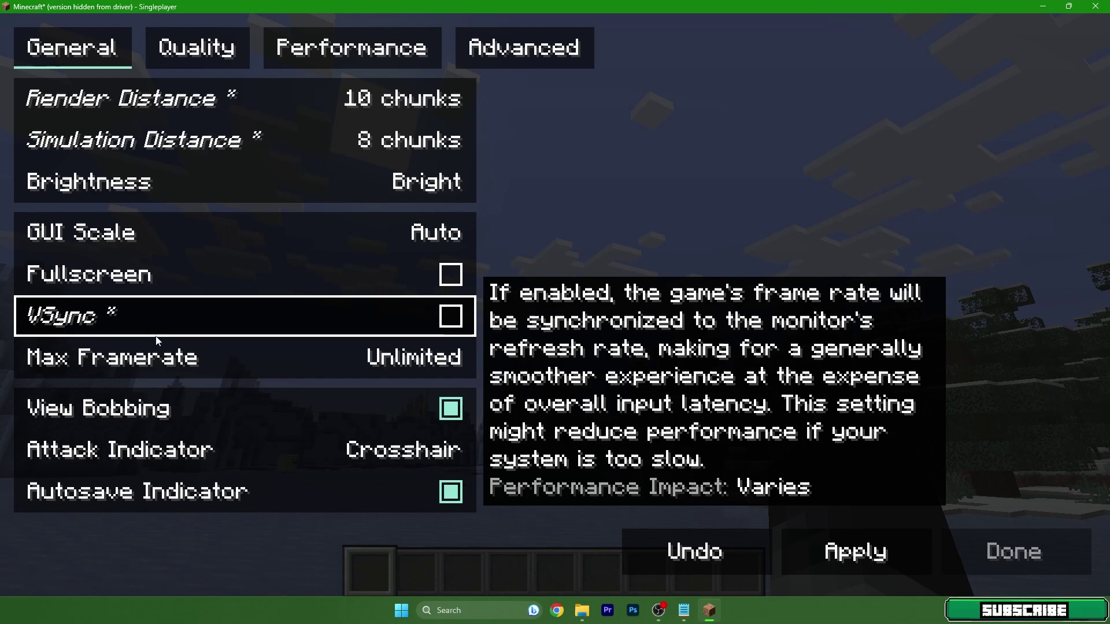
pyautogui.moveTo(160, 342)
pyautogui.click(474, 369)
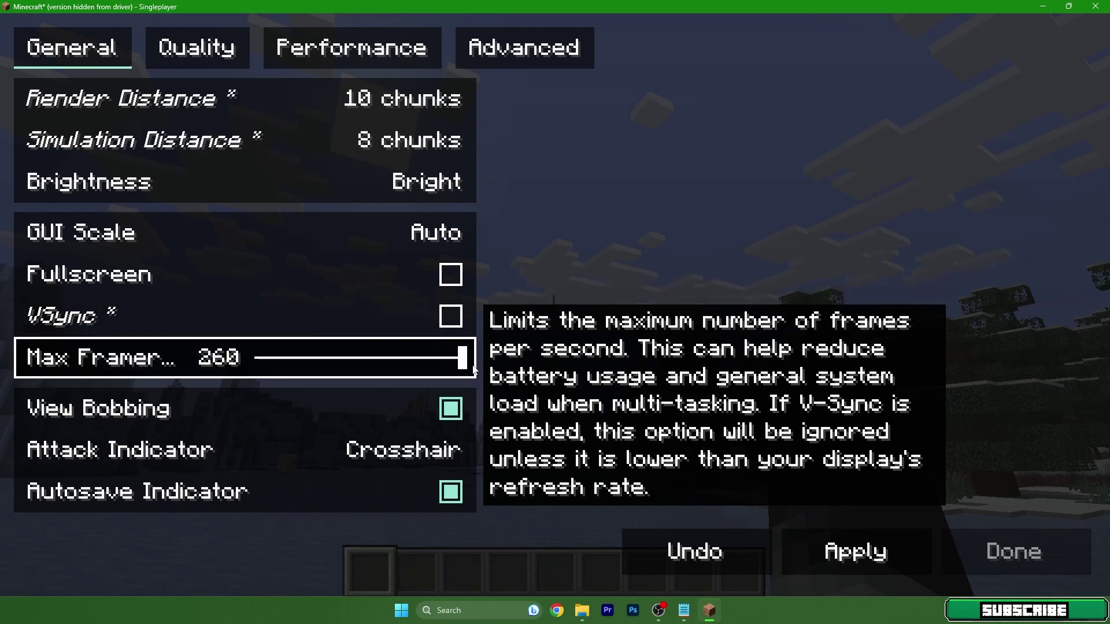
pyautogui.moveTo(145, 411)
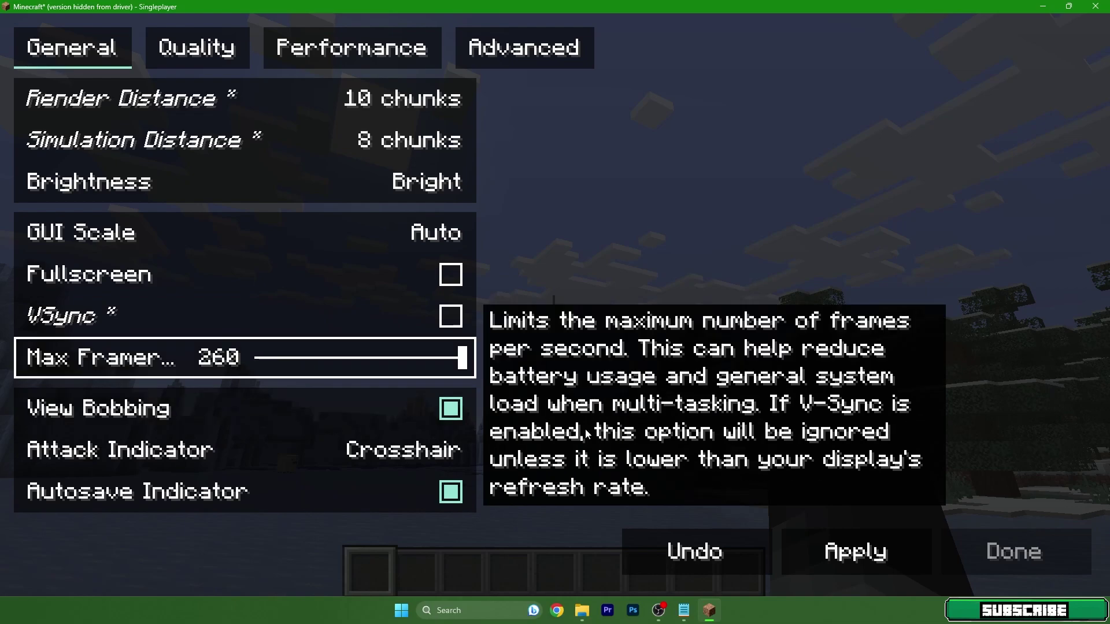
pyautogui.click(855, 552)
# - Return to the game and walk along the snowy shore by the frozen lake
pyautogui.press('Escape')
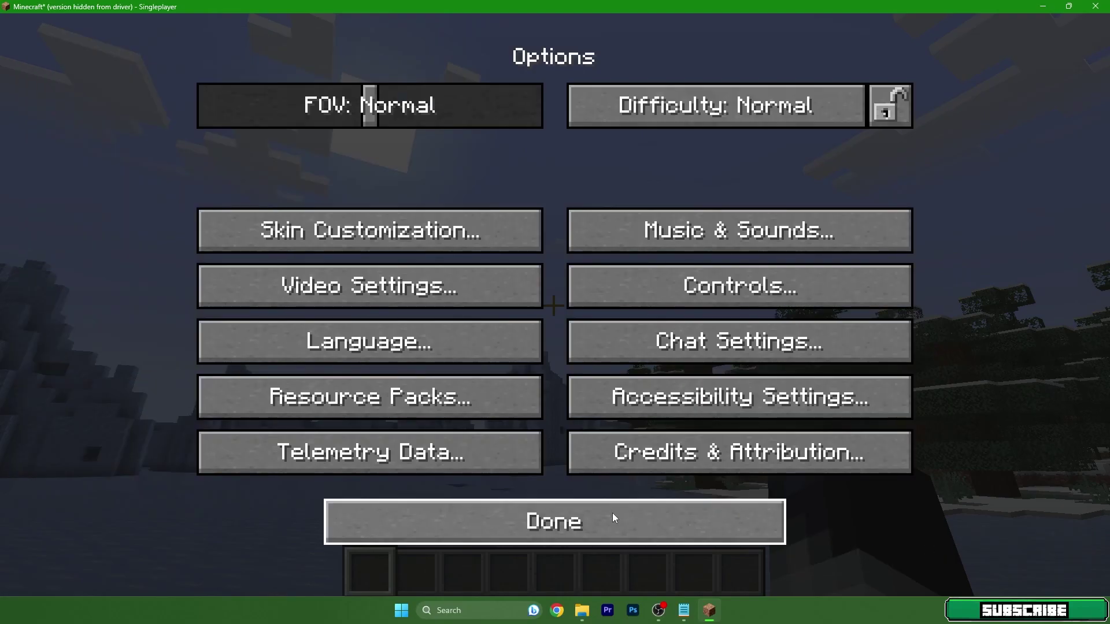
pyautogui.click(612, 512)
pyautogui.press('Escape')
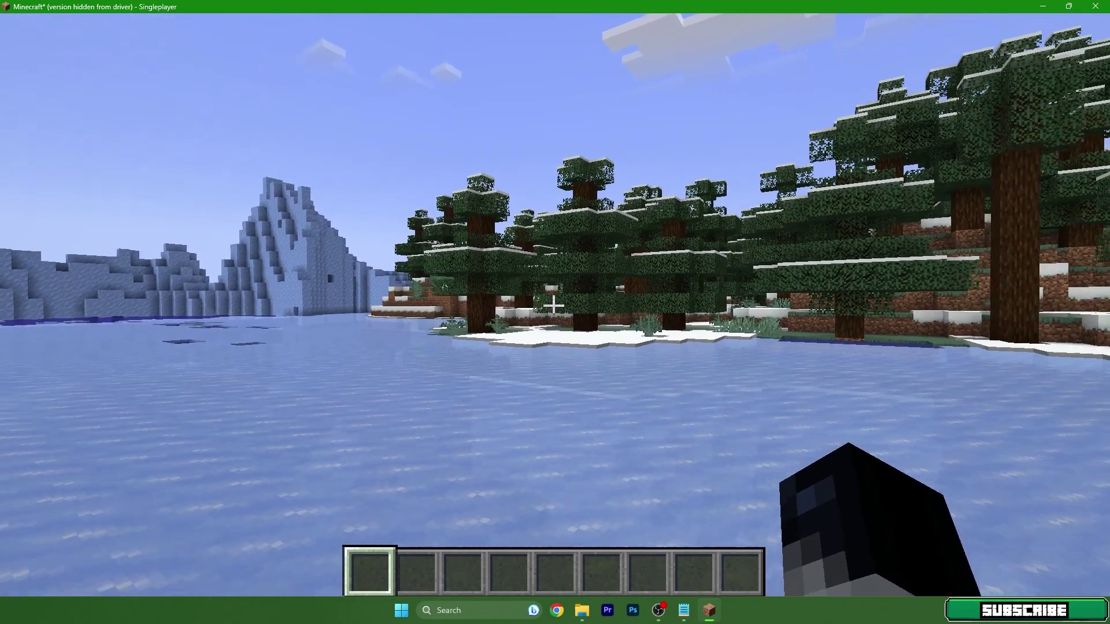
pyautogui.press('t')
pyautogui.press('Escape')
pyautogui.press('w')
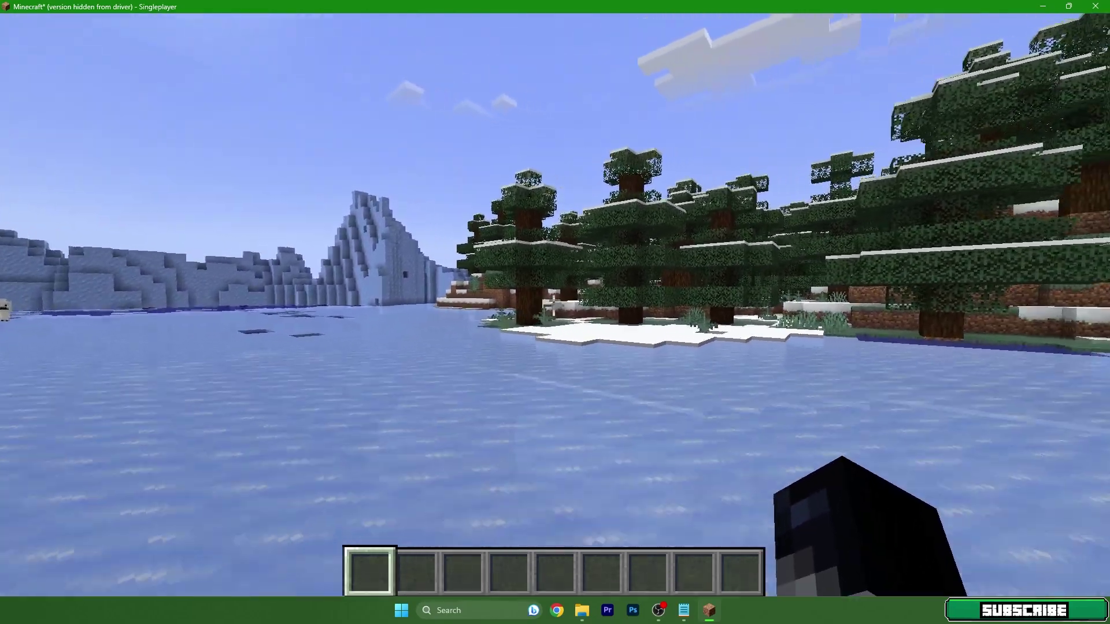
pyautogui.press('w')
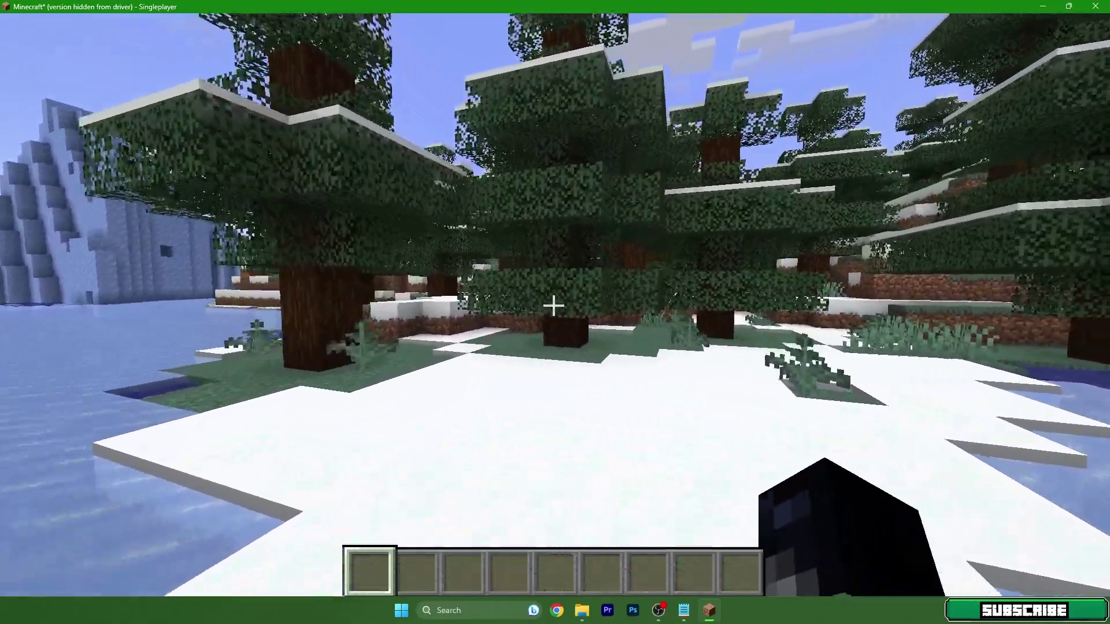
pyautogui.press('w')
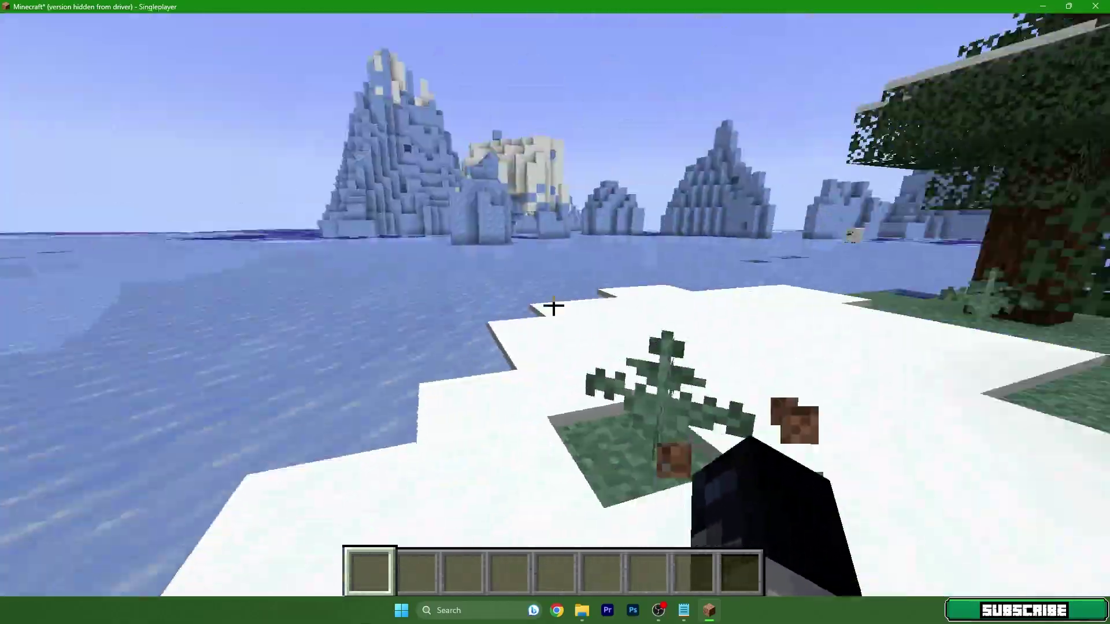
pyautogui.press('w')
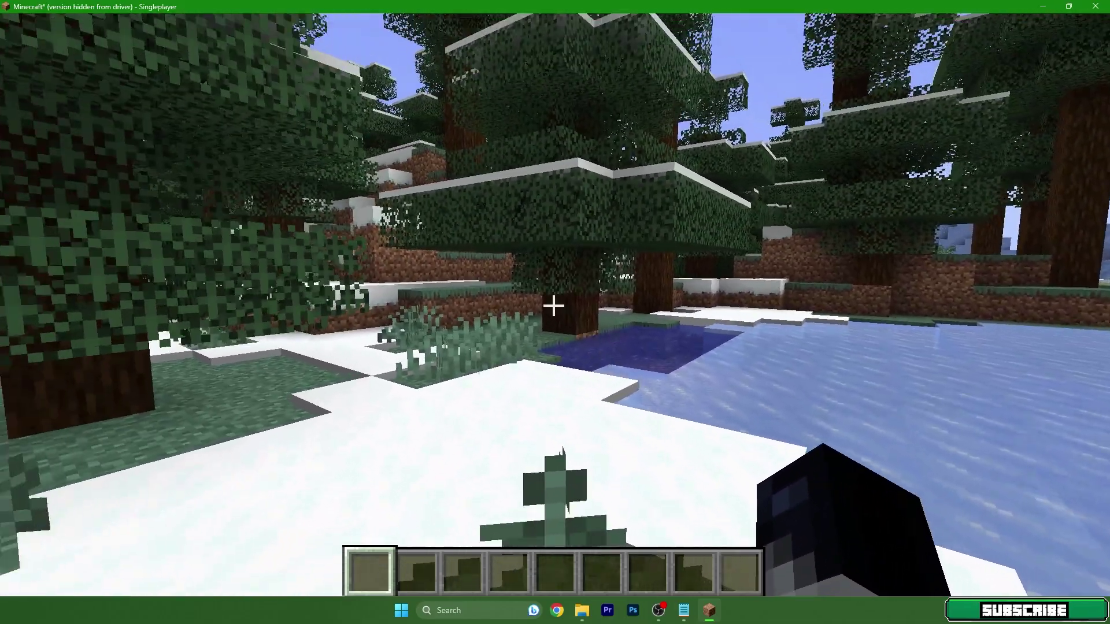
# - Turn off View Bobbing in Video Settings, apply it, and resume play
pyautogui.press('Escape')
pyautogui.click(433, 367)
pyautogui.click(357, 227)
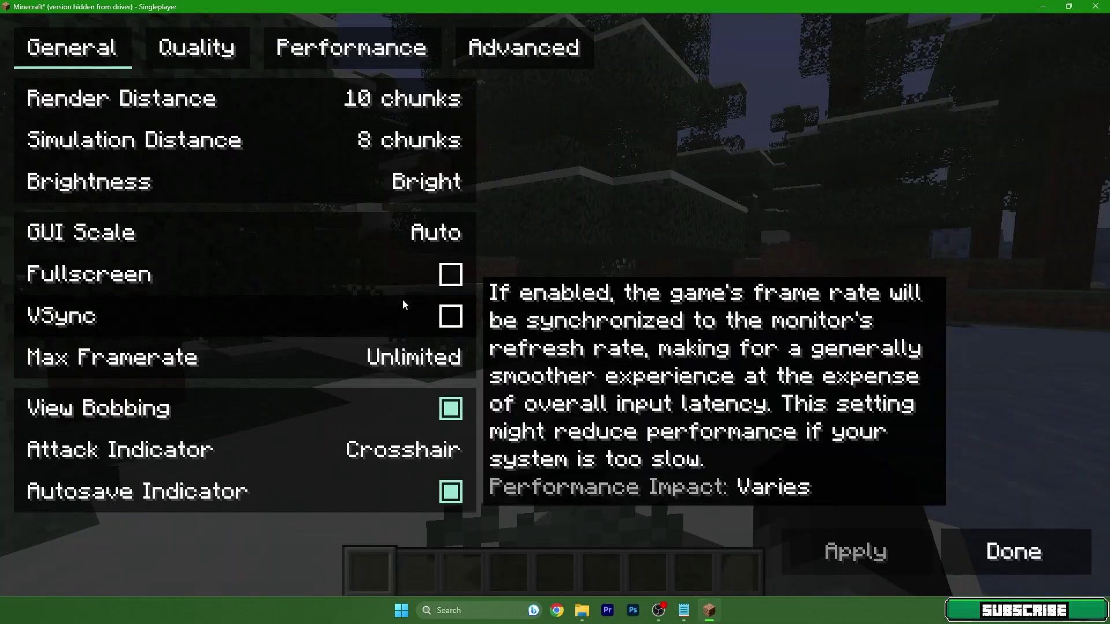
pyautogui.click(347, 408)
pyautogui.click(904, 550)
pyautogui.click(951, 552)
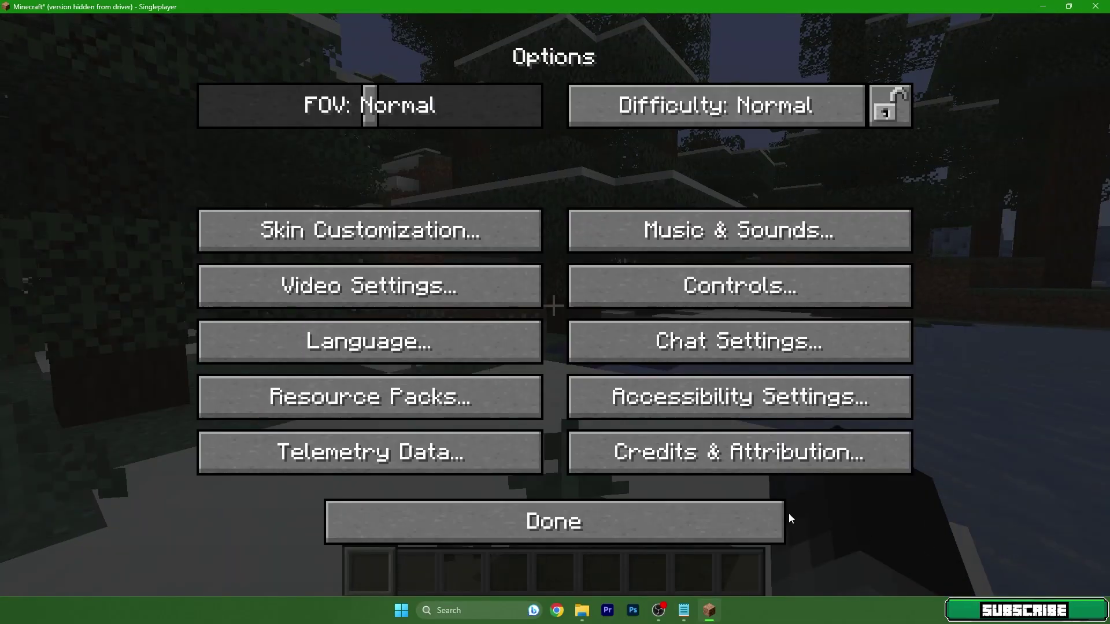
pyautogui.click(774, 521)
pyautogui.click(582, 214)
# - Walk past the spruce tree and sapling toward the lake, then pause the game
pyautogui.press('w')
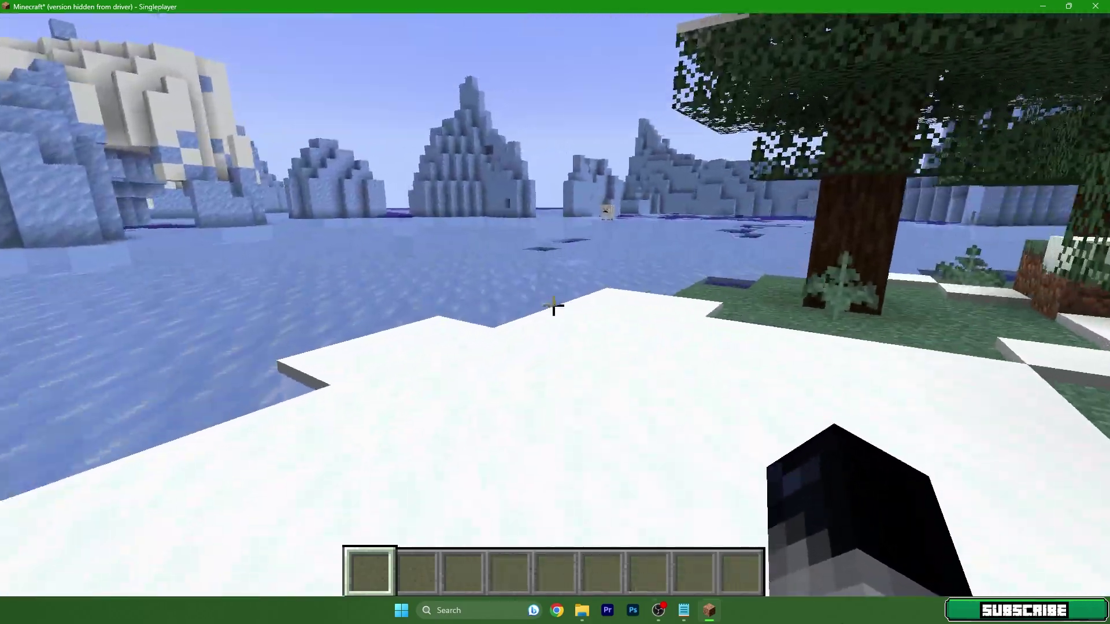
pyautogui.press('w')
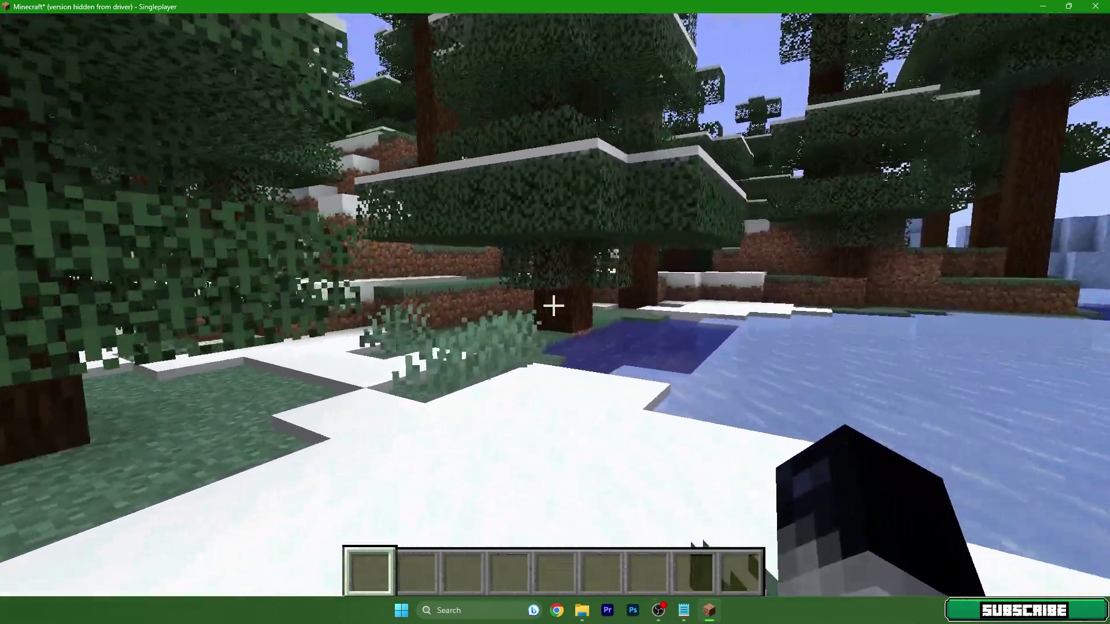
pyautogui.press('w')
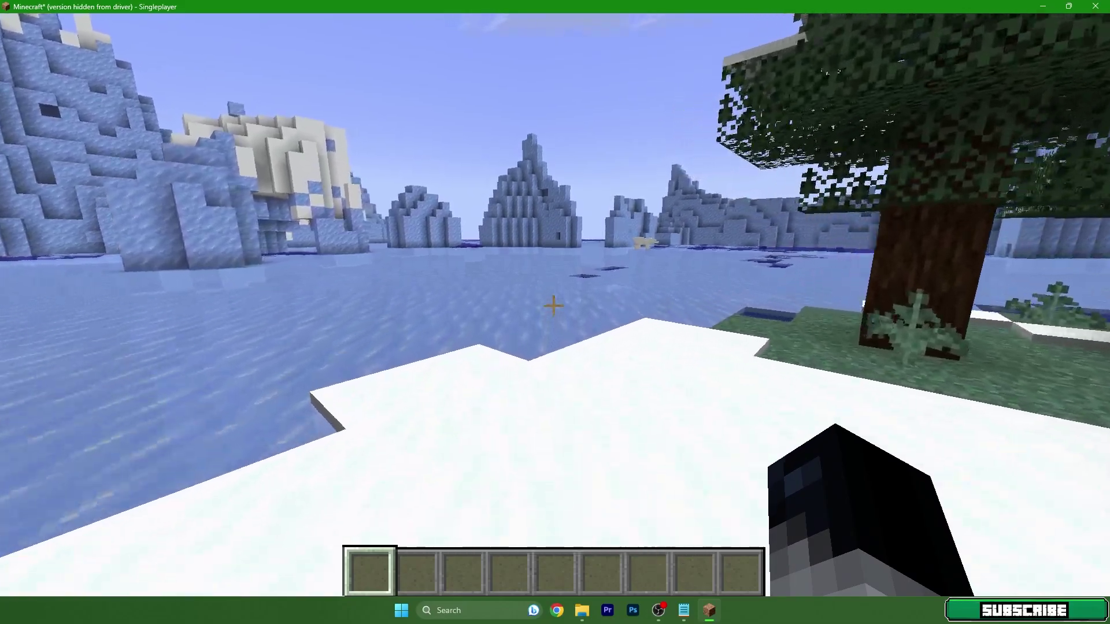
pyautogui.press('w')
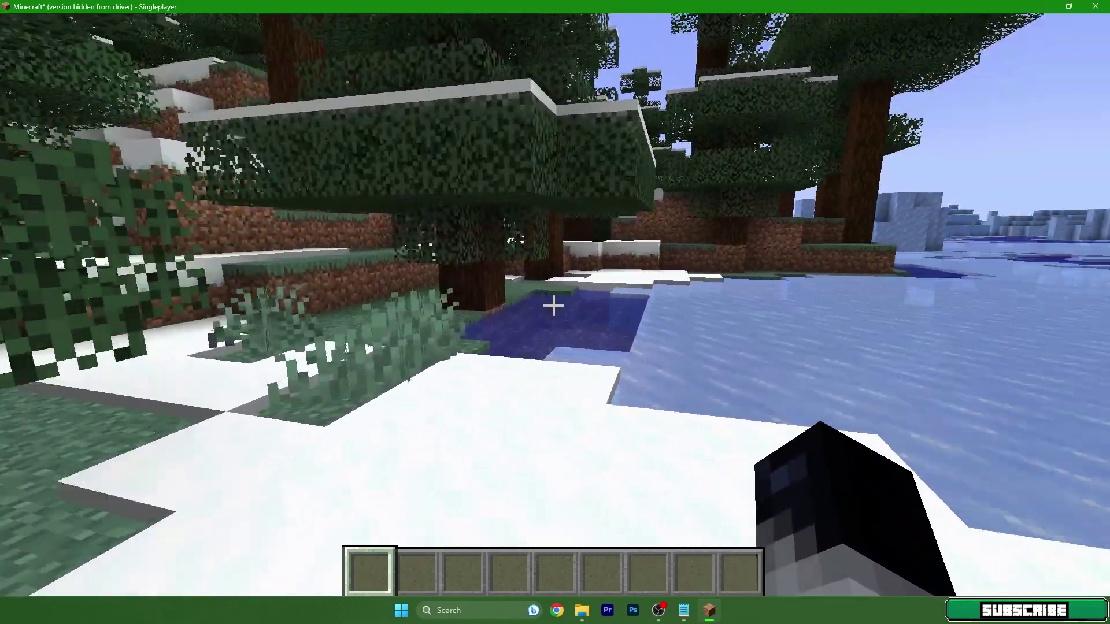
pyautogui.press('Escape')
# - Re-check View Bobbing in Video Settings and switch to the Quality settings
pyautogui.click(417, 368)
pyautogui.click(380, 298)
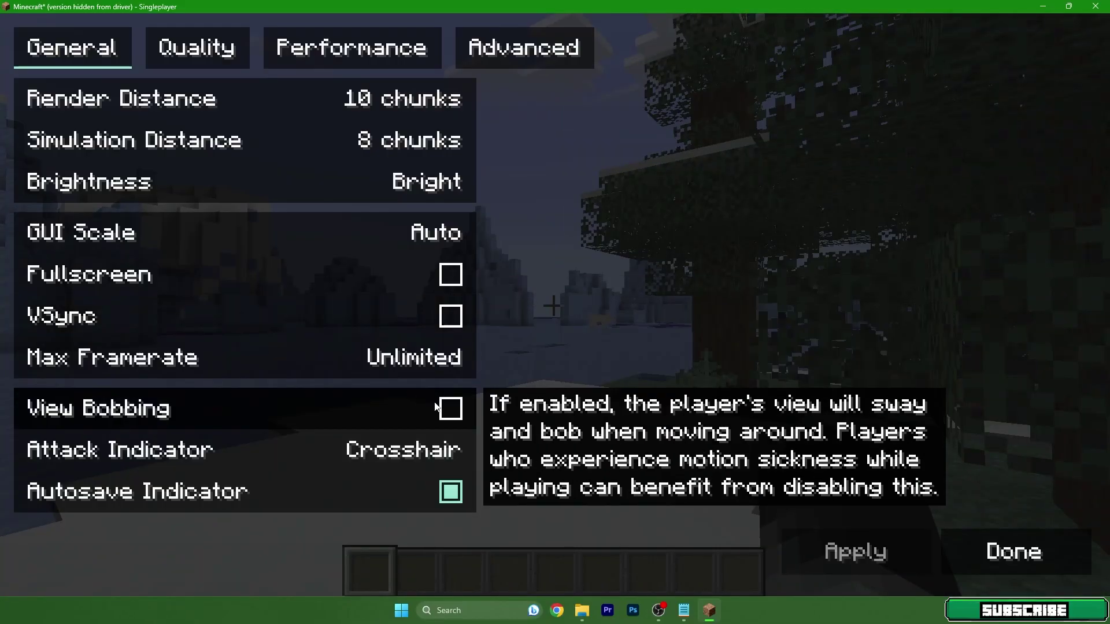
pyautogui.click(450, 408)
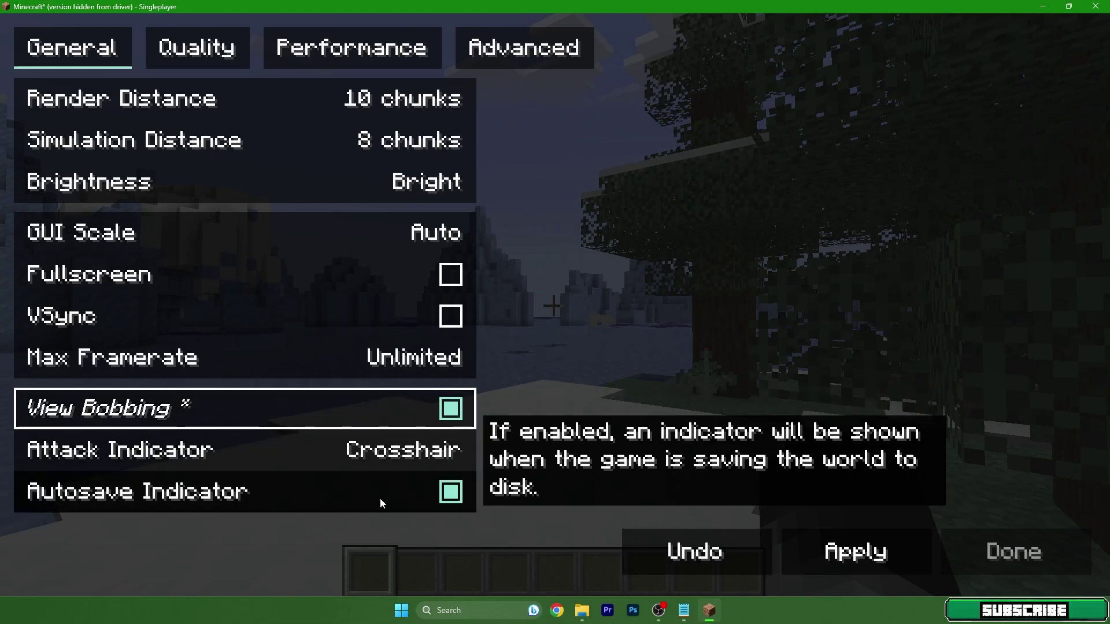
pyautogui.click(200, 57)
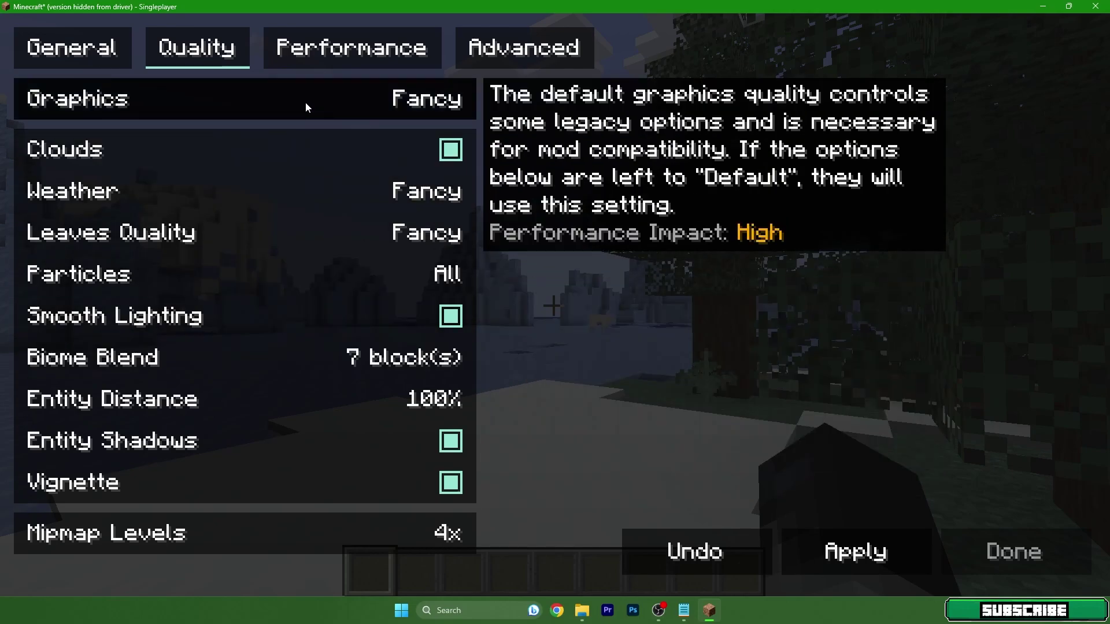
# - Set Graphics to Fast, turn Clouds off, and set Weather and Leaves Quality to Fast
pyautogui.click(178, 94)
pyautogui.click(219, 103)
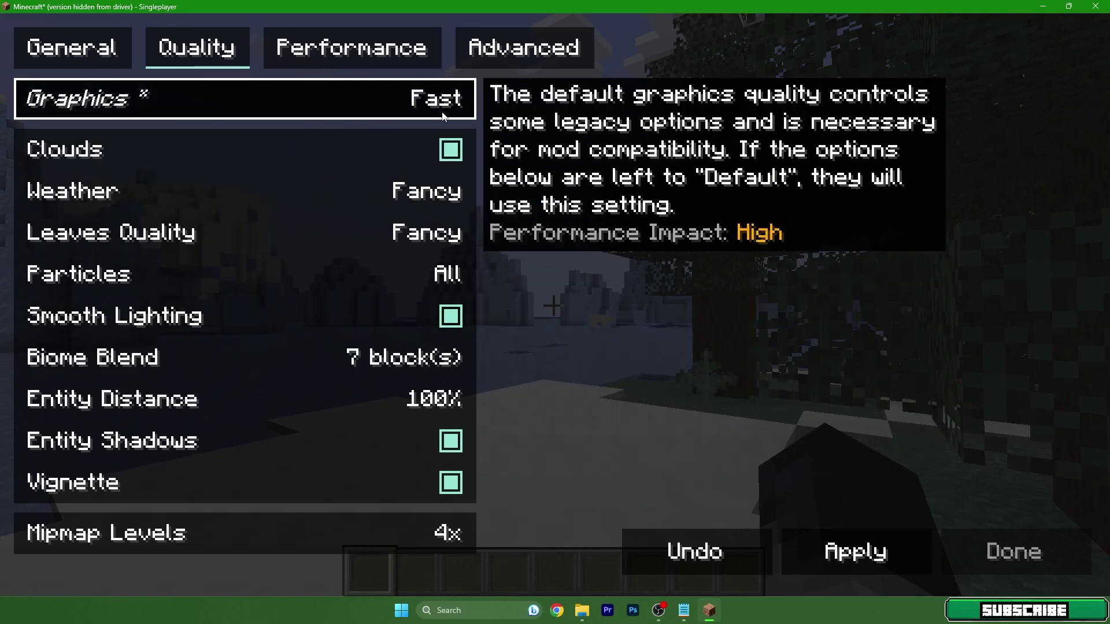
pyautogui.click(450, 151)
pyautogui.click(390, 186)
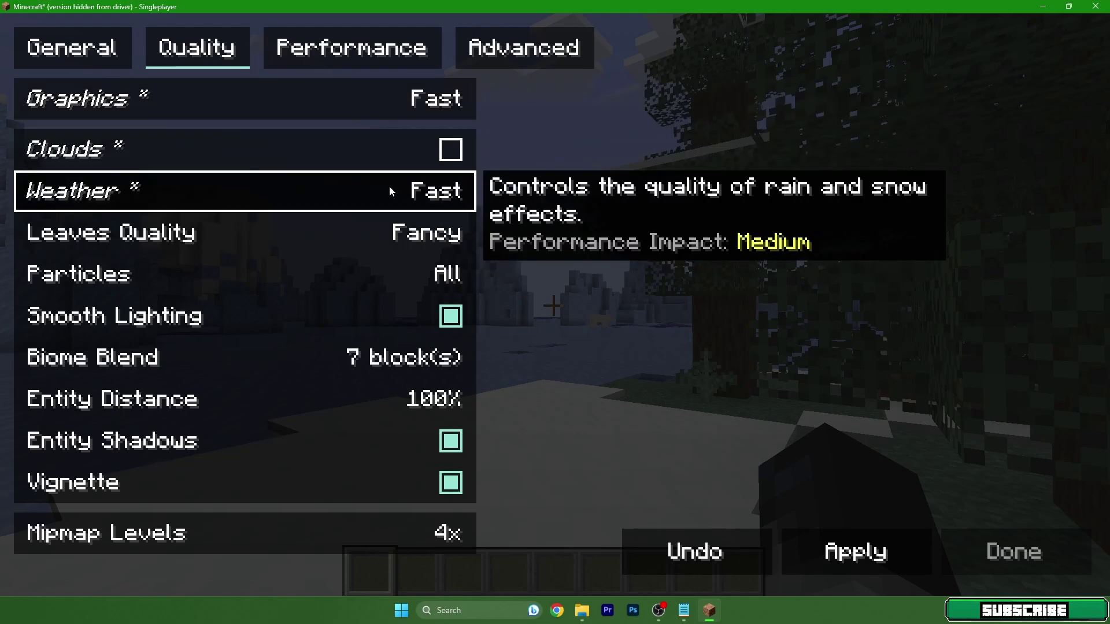
pyautogui.click(91, 239)
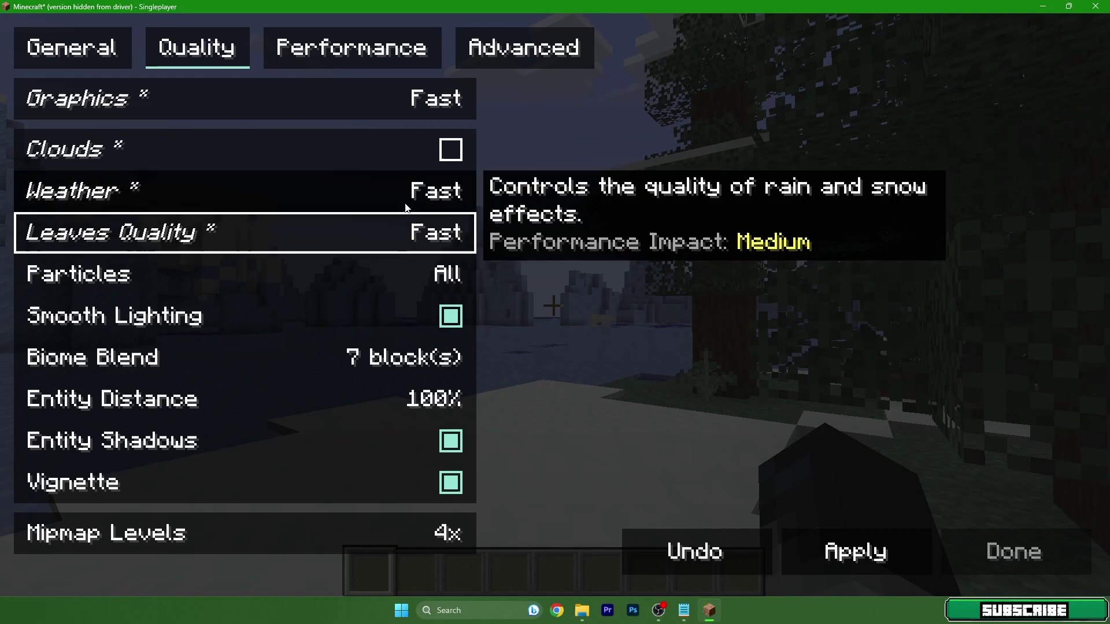
# - Cycle the Particles setting until it settles on Decreased
pyautogui.click(106, 279)
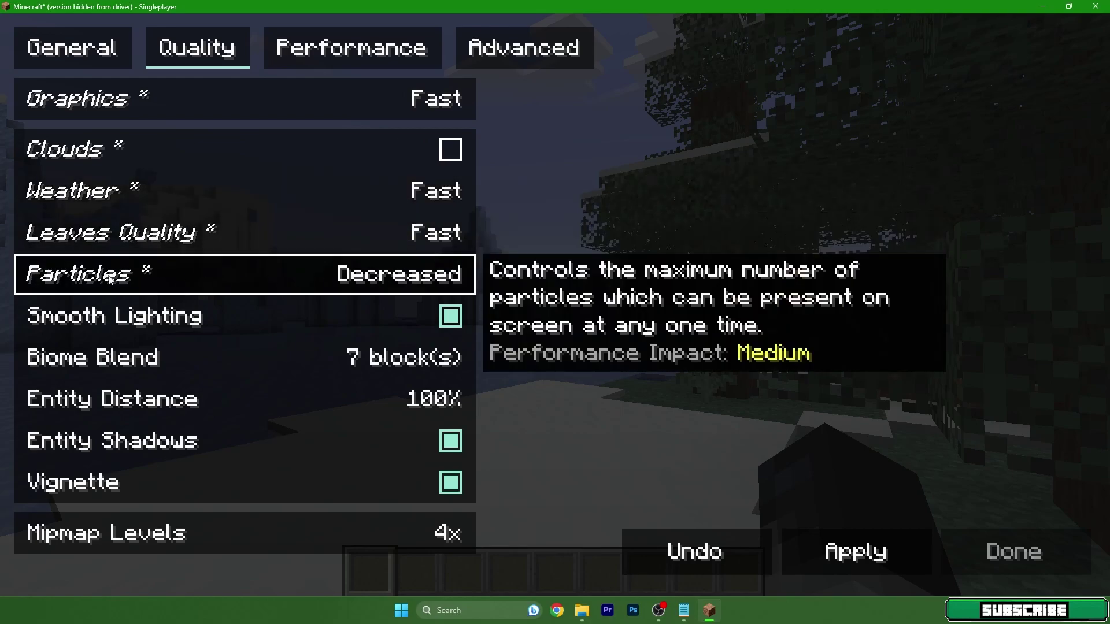
pyautogui.click(152, 287)
pyautogui.click(243, 277)
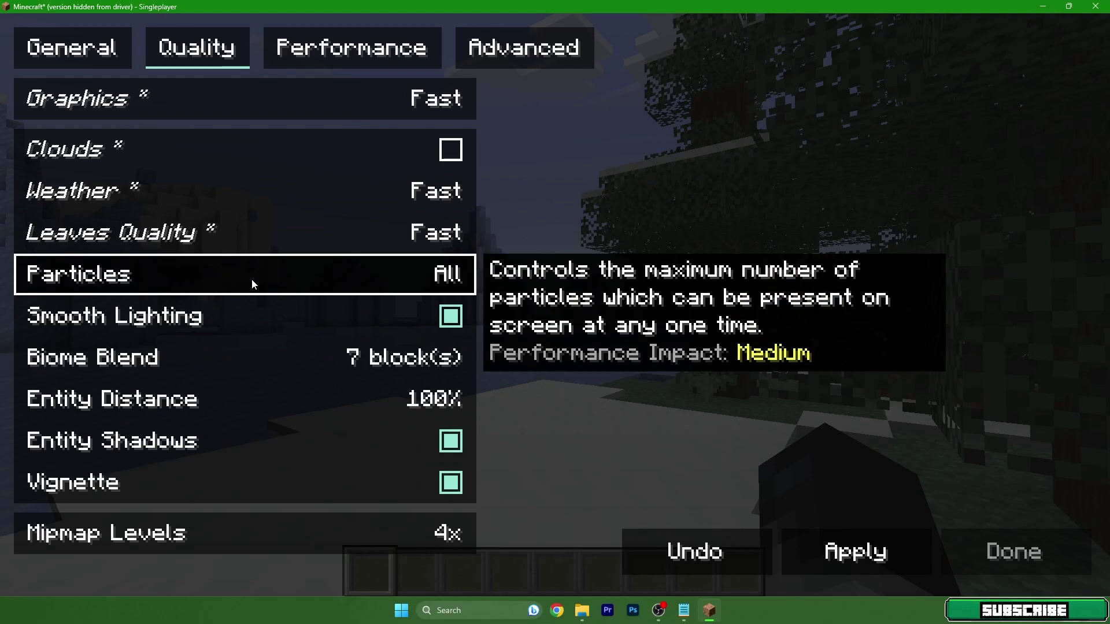
pyautogui.click(253, 279)
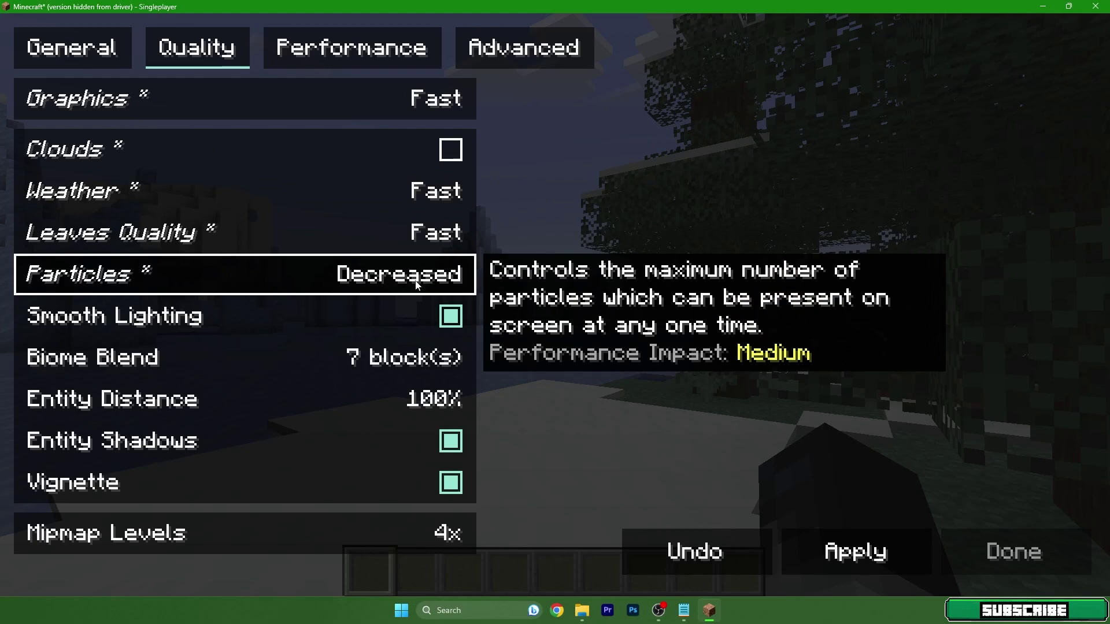
pyautogui.click(415, 281)
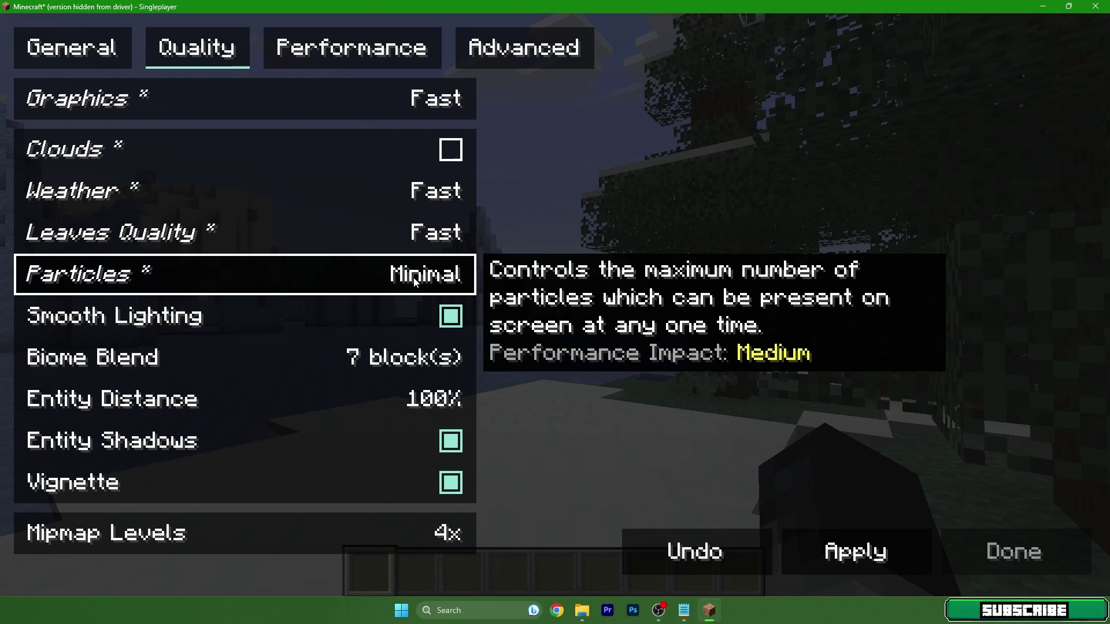
pyautogui.click(443, 282)
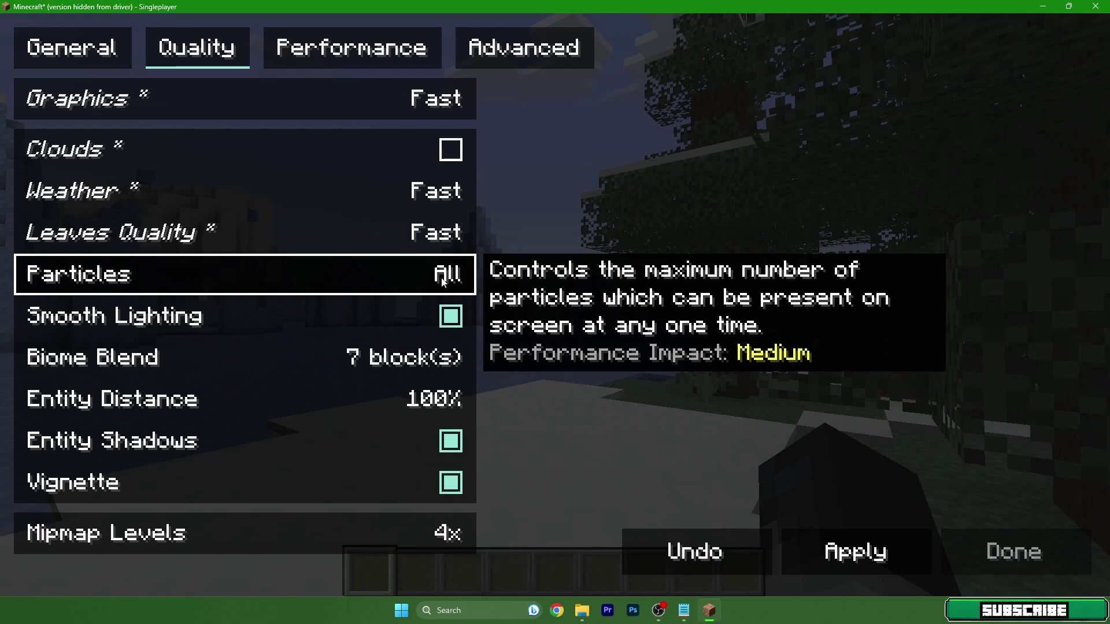
pyautogui.click(443, 281)
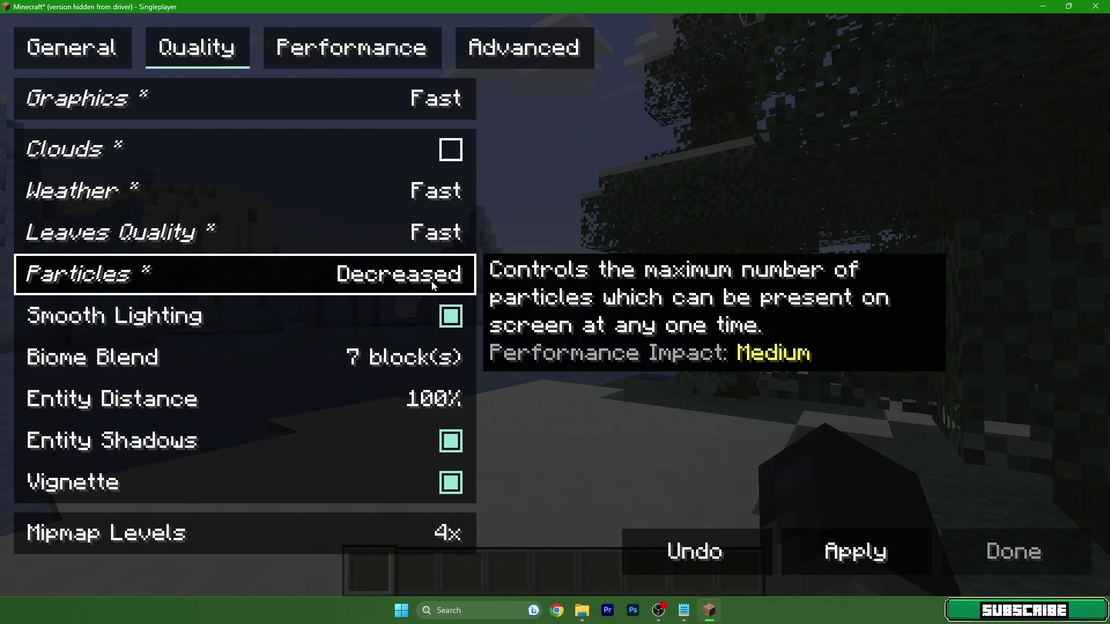
# - Disable Smooth Lighting and Vignette, and drop Biome Blend to None and Mipmap Levels to 0
pyautogui.click(450, 318)
pyautogui.moveTo(421, 369); pyautogui.dragTo(254, 358)
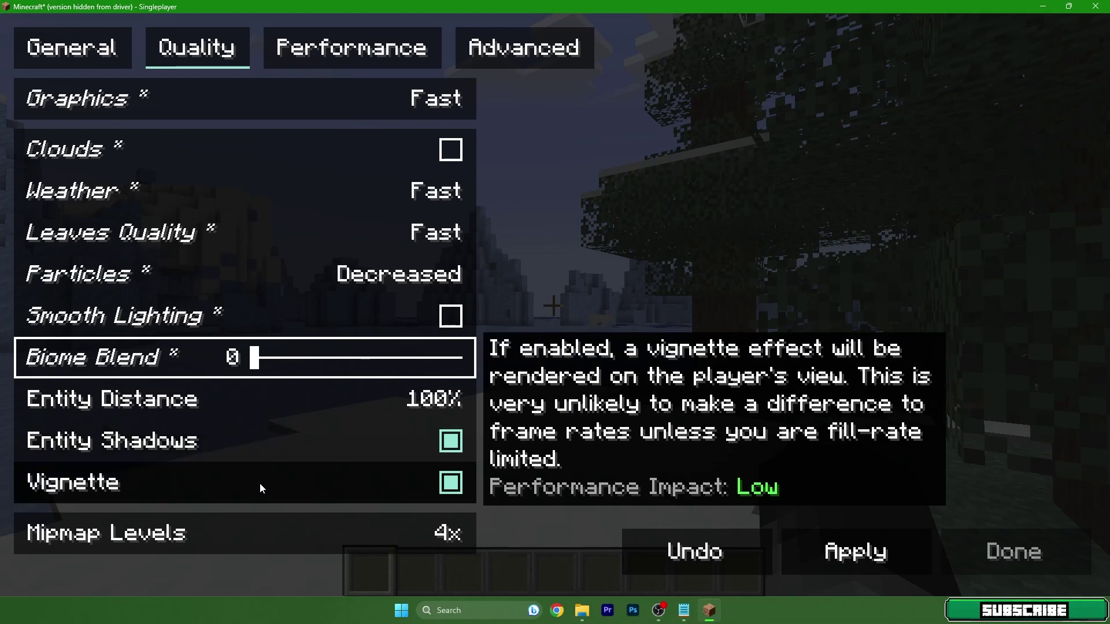
pyautogui.click(458, 489)
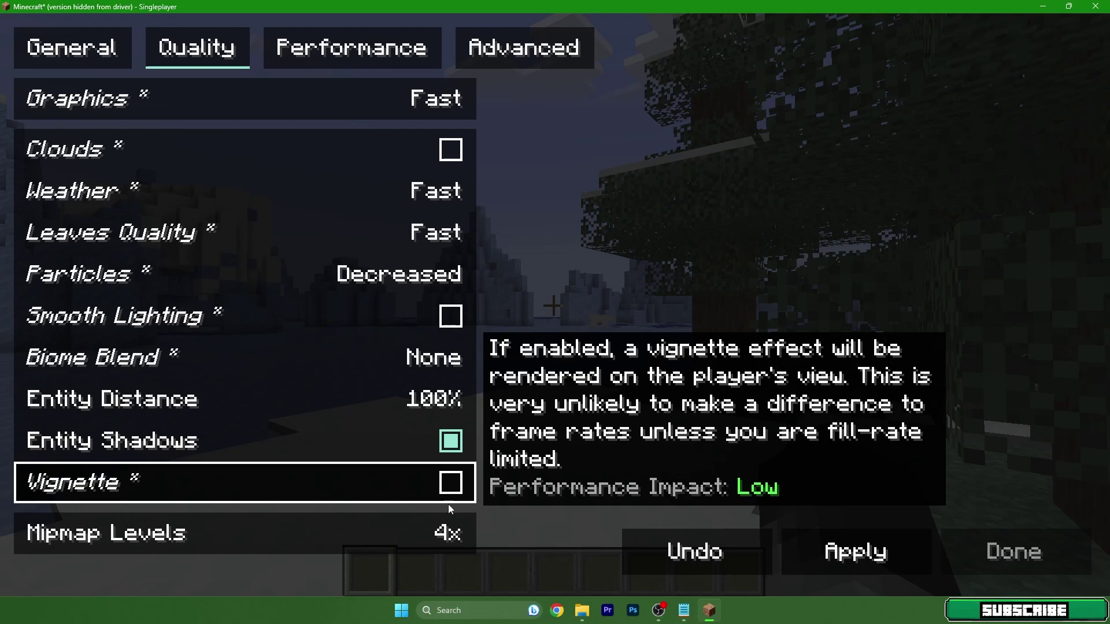
pyautogui.moveTo(349, 539); pyautogui.dragTo(259, 543)
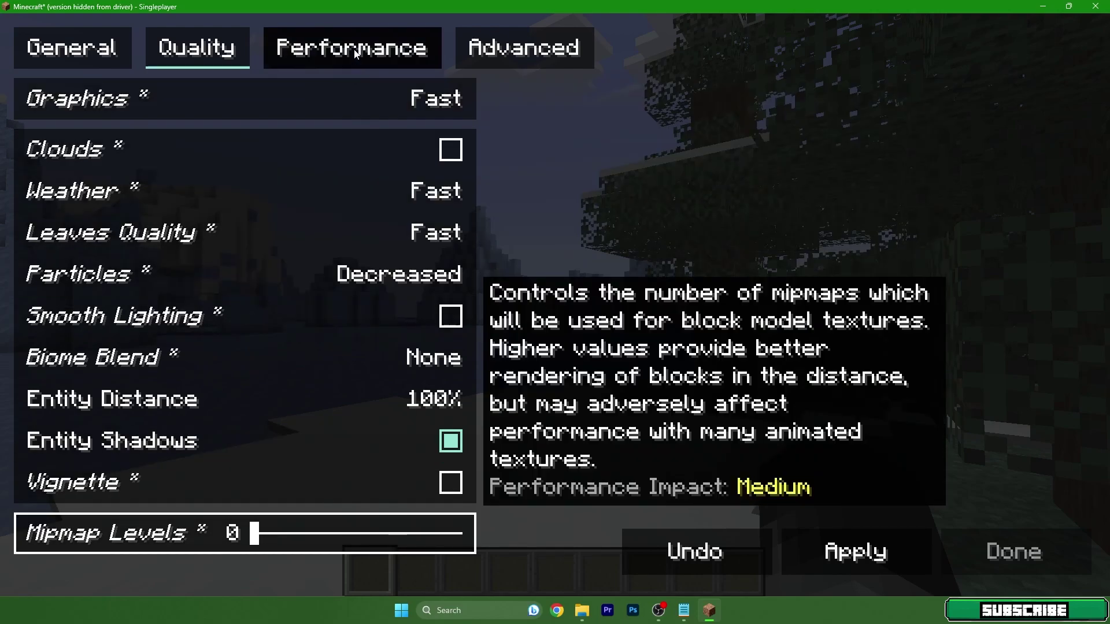
pyautogui.click(329, 64)
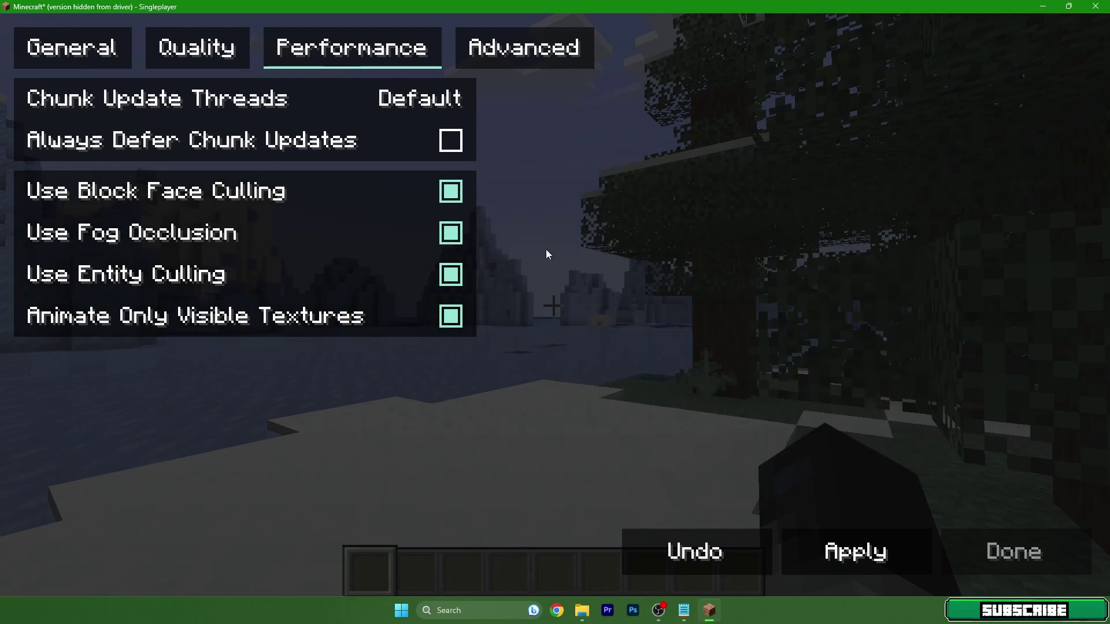
# - Disable Animate Only Visible Textures, then switch to the Advanced settings
pyautogui.click(438, 318)
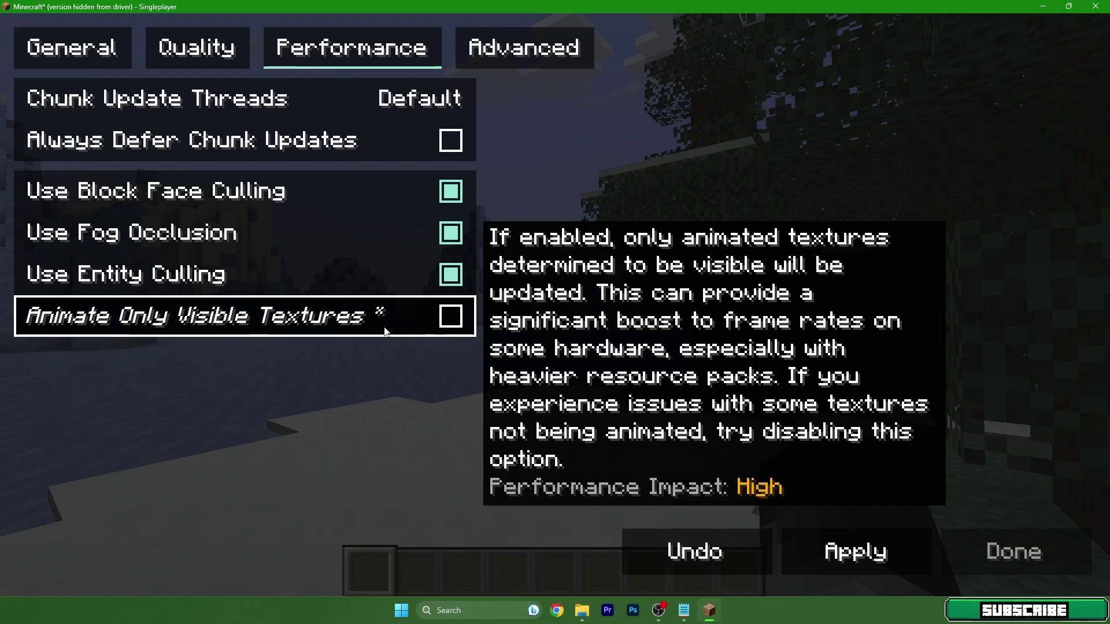
pyautogui.click(518, 58)
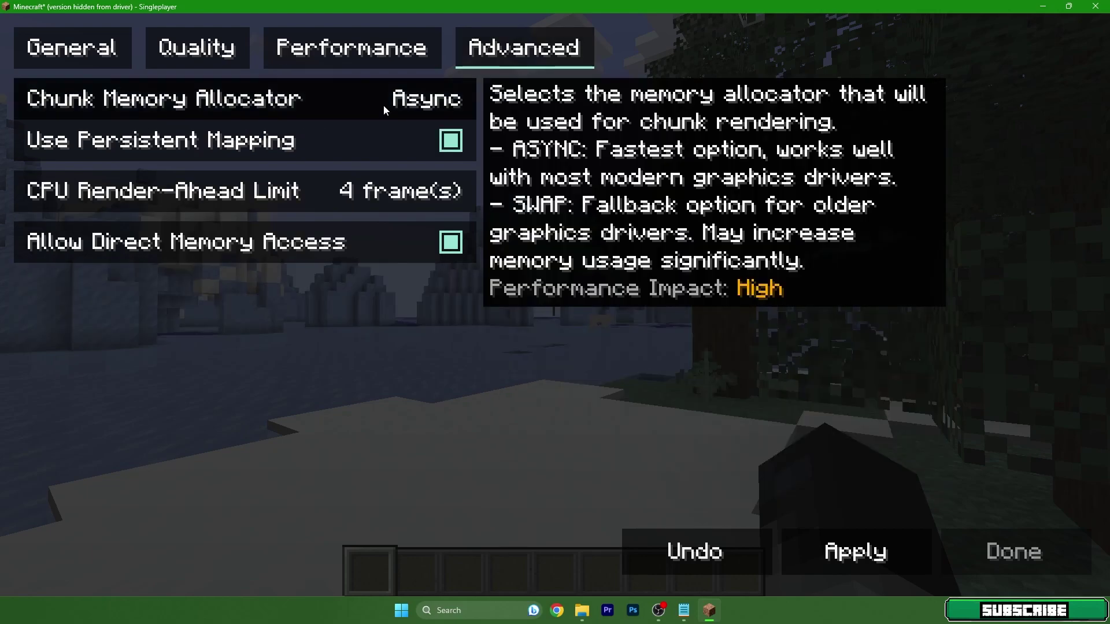
# - Set CPU Render-Ahead Limit to 3, keeping Chunk Memory Allocator on Async
pyautogui.moveTo(318, 189)
pyautogui.moveTo(349, 197); pyautogui.dragTo(323, 198)
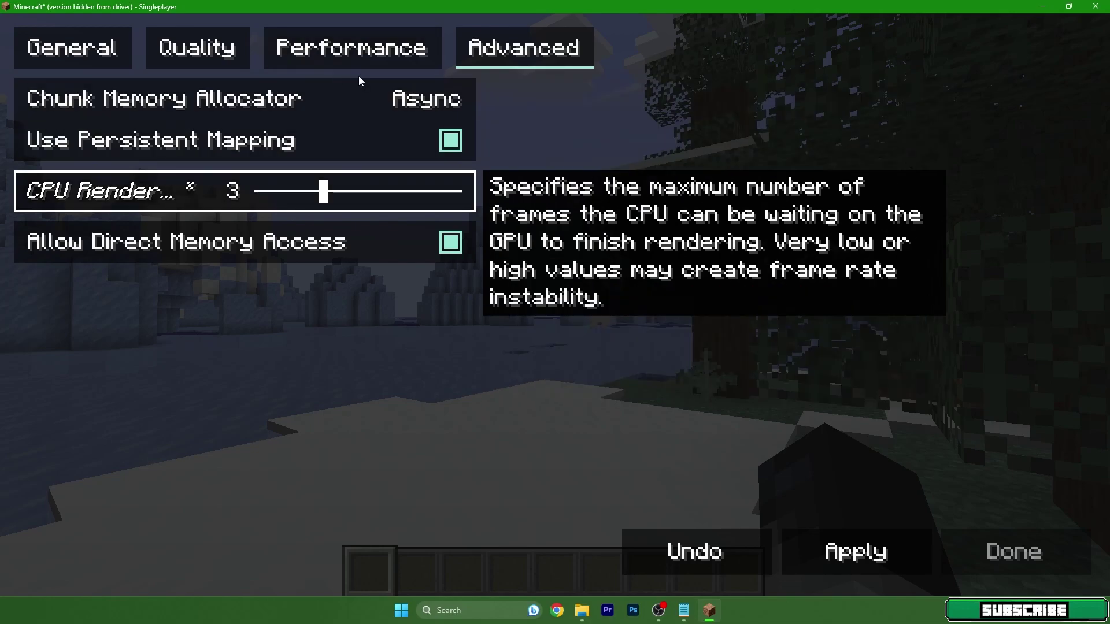
pyautogui.click(364, 96)
pyautogui.click(365, 96)
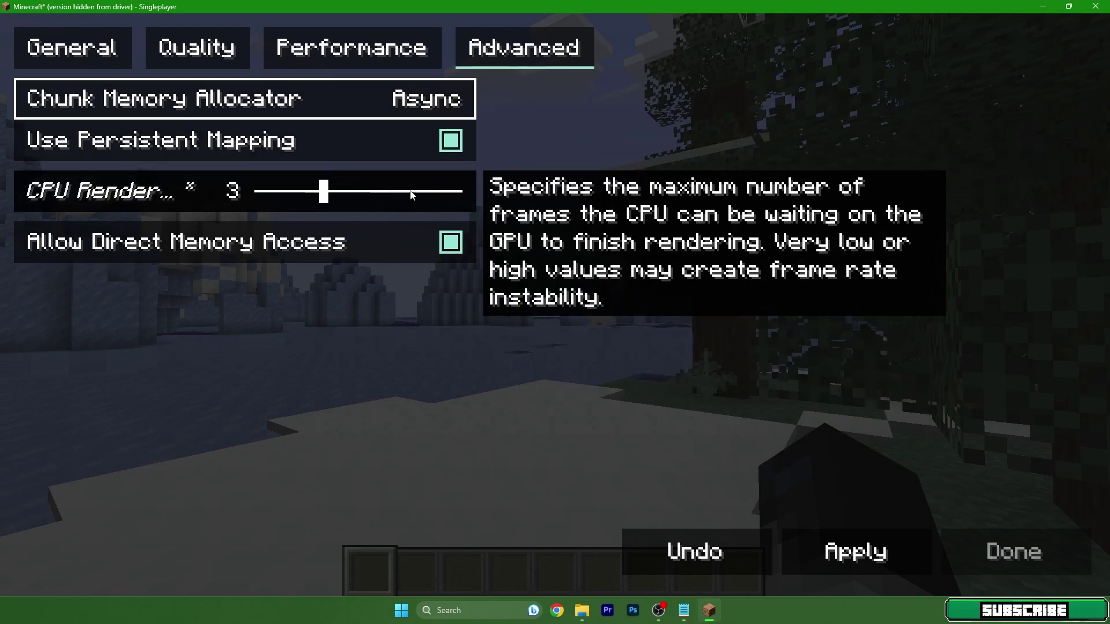
# - Apply all changed video settings from the Performance page and exit to the game
pyautogui.click(380, 46)
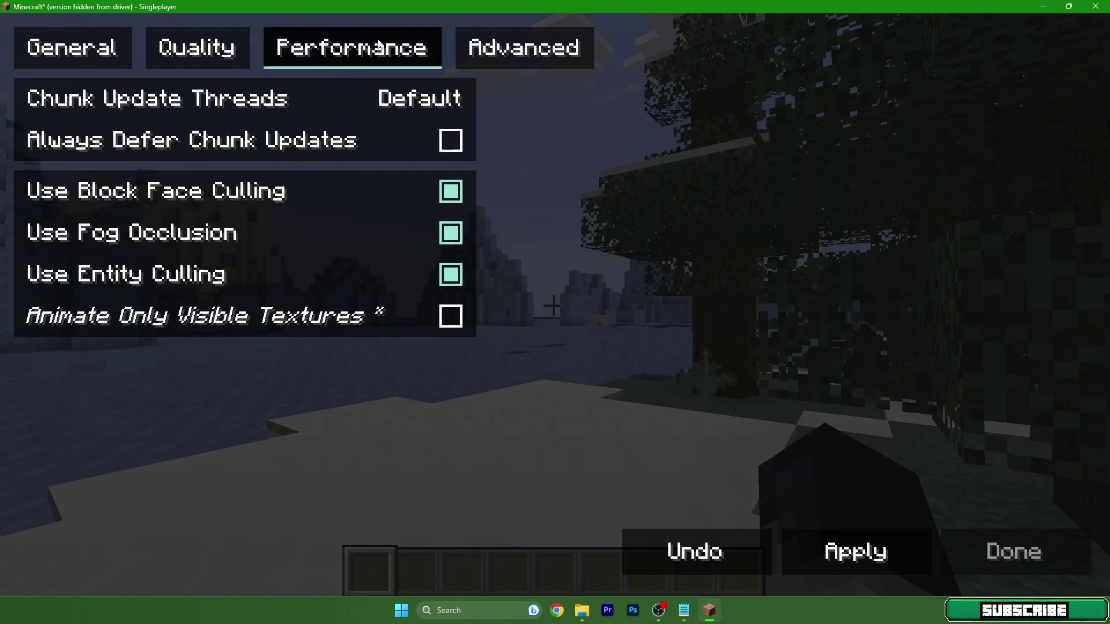
pyautogui.click(893, 547)
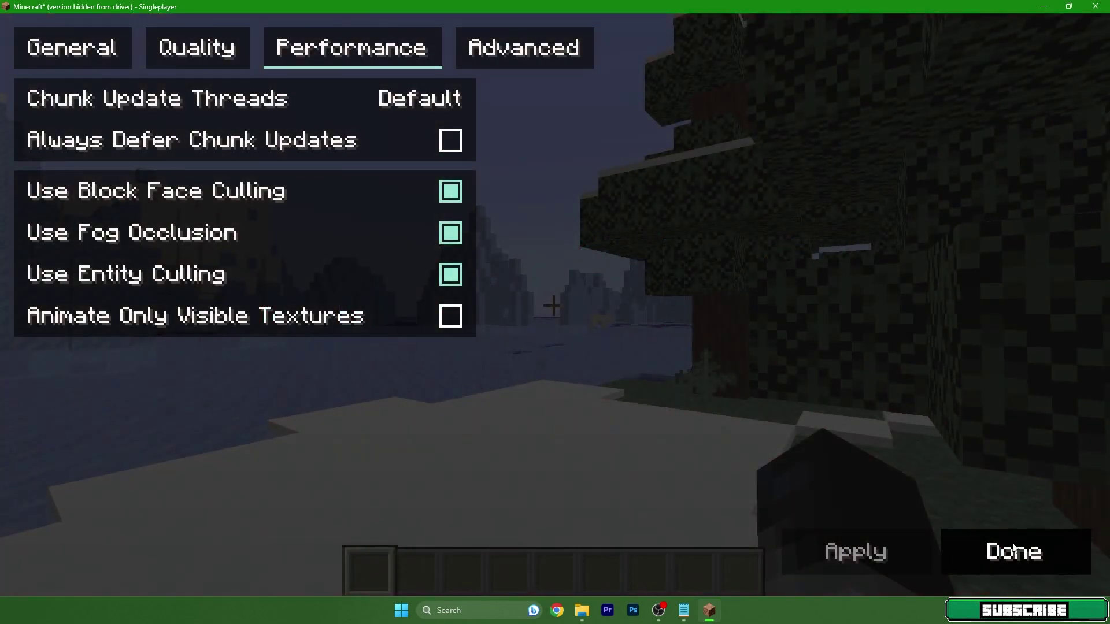
pyautogui.click(1012, 552)
# - Resume the snowy taiga world, walk forward, and show the F3 overlay reporting about 392 fps
pyautogui.click(643, 503)
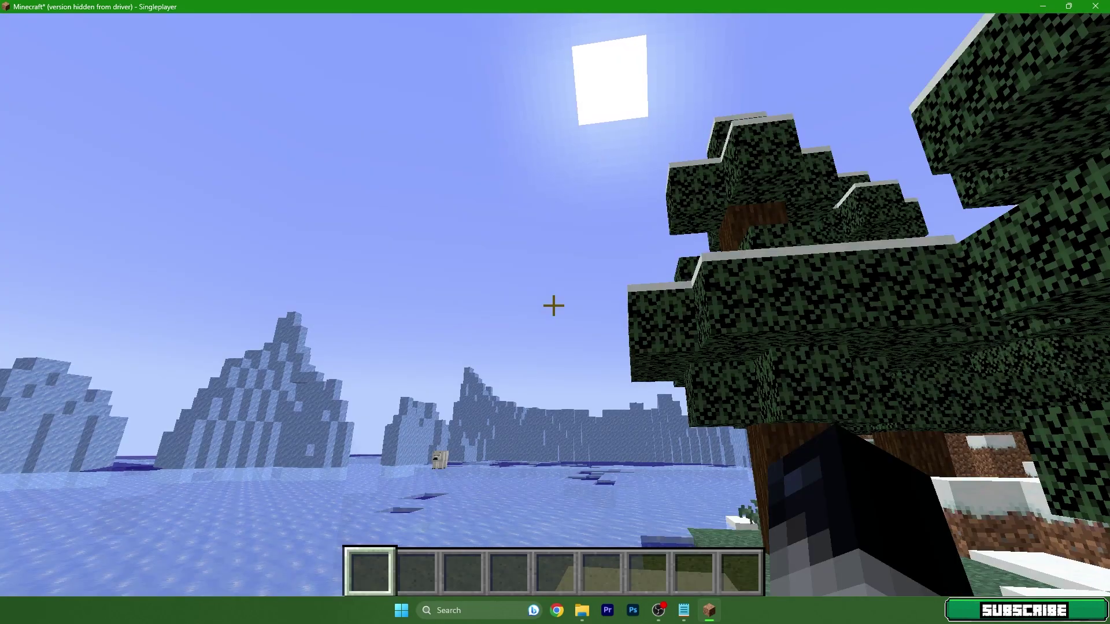
pyautogui.press('w')
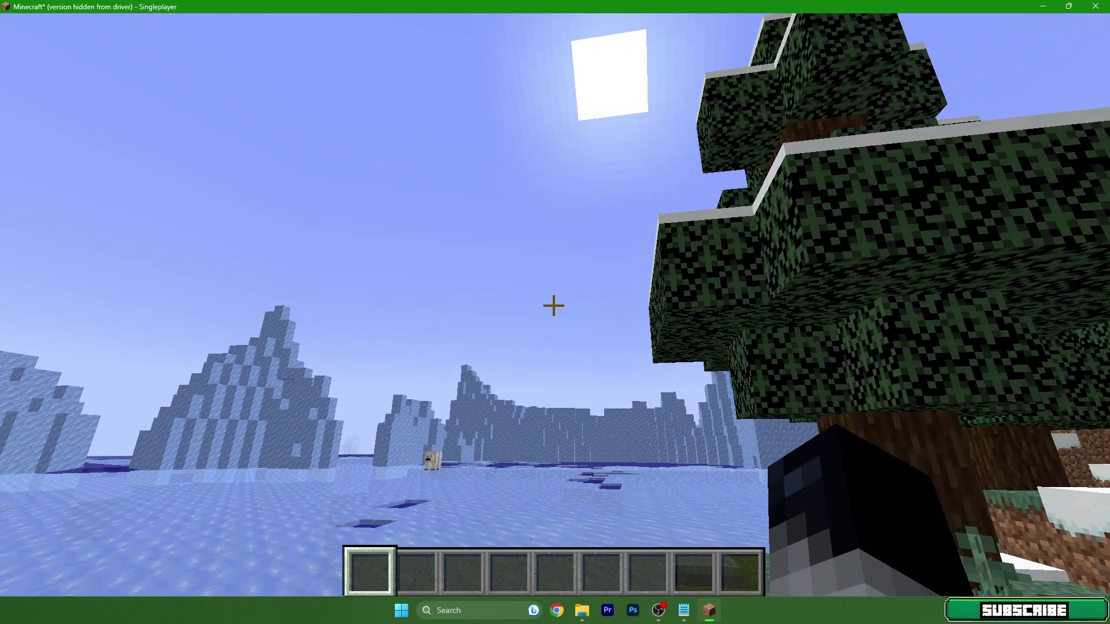
pyautogui.press('F3')
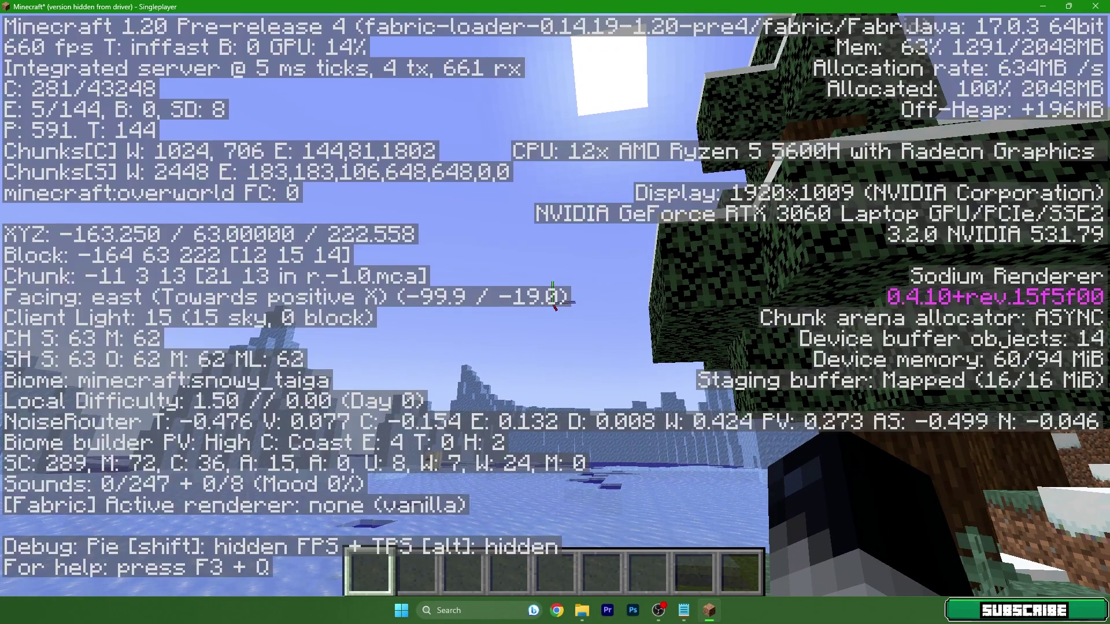
pyautogui.press('t')
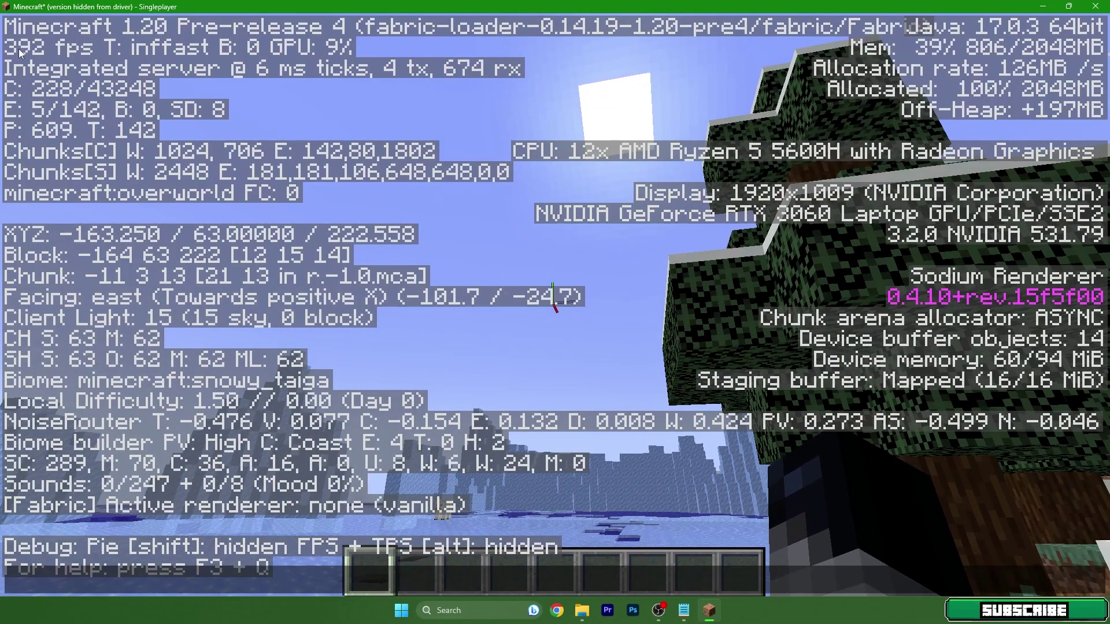